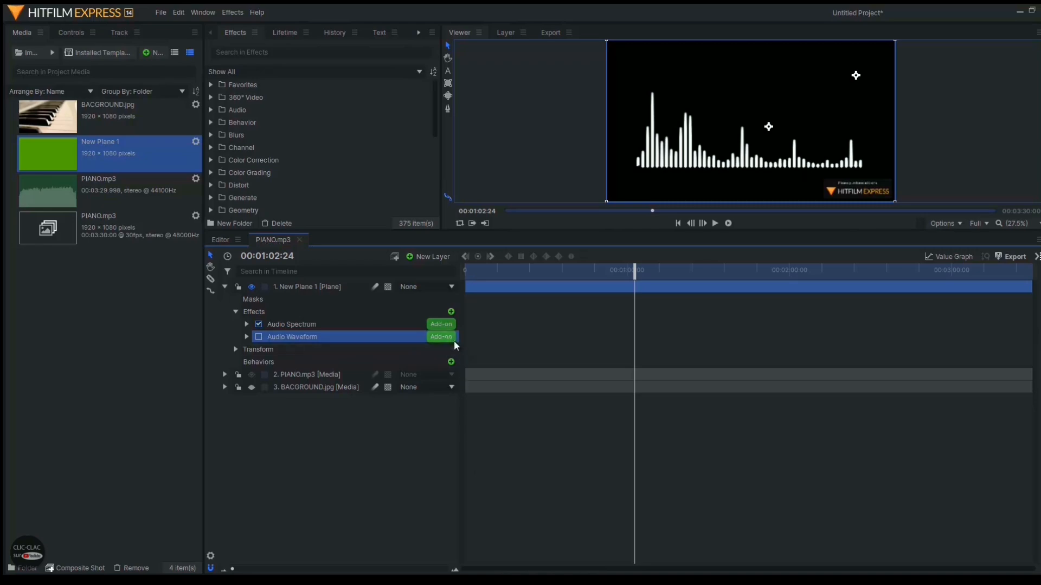
{"action": "left_click", "coordinate": [447, 326]}
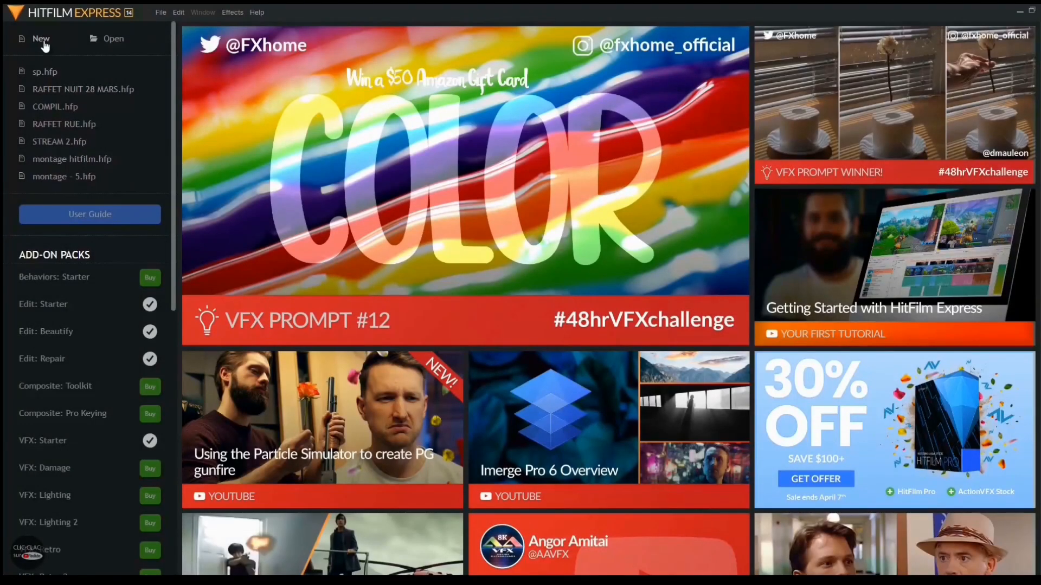
Create a new project with the offered settings and import BACGROUND.jpg and PIANO.mp3.
{"action": "left_click", "coordinate": [41, 42]}
{"action": "left_click", "coordinate": [623, 417]}
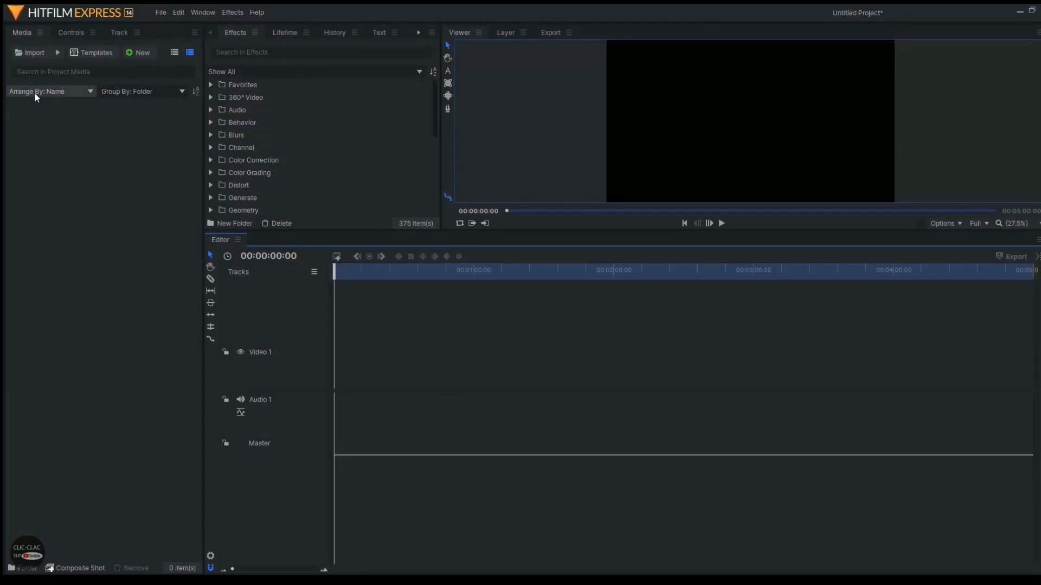
{"action": "left_click", "coordinate": [57, 54]}
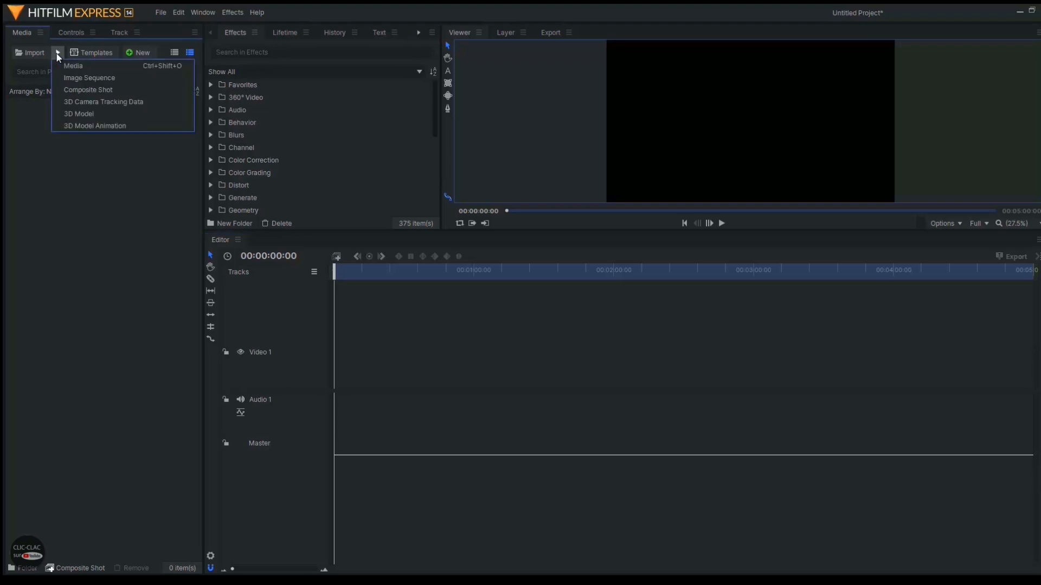
{"action": "left_click", "coordinate": [63, 64]}
{"action": "left_click", "coordinate": [83, 145]}
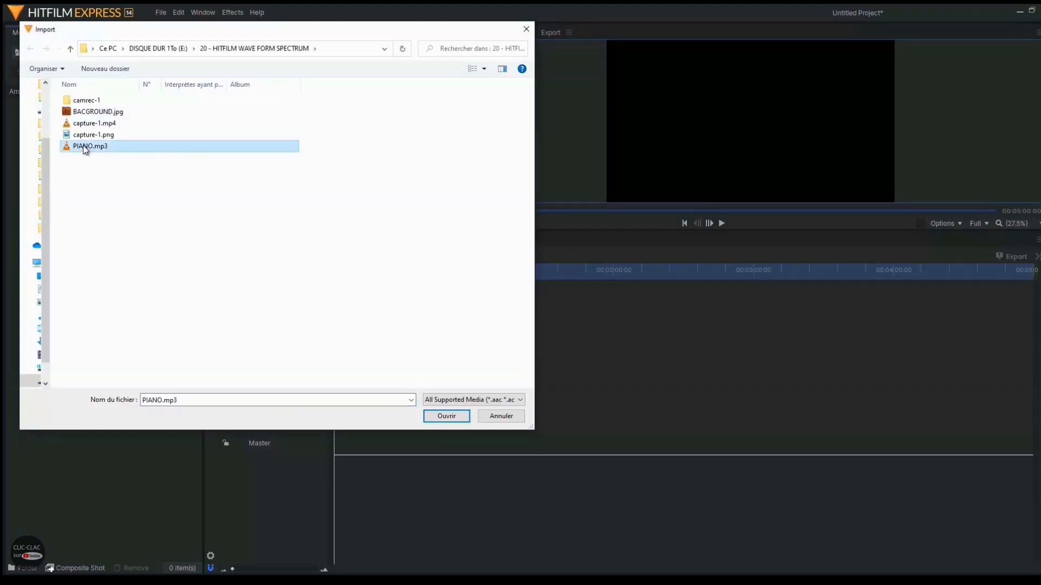
{"action": "left_click", "coordinate": [100, 111], "text": "ctrl"}
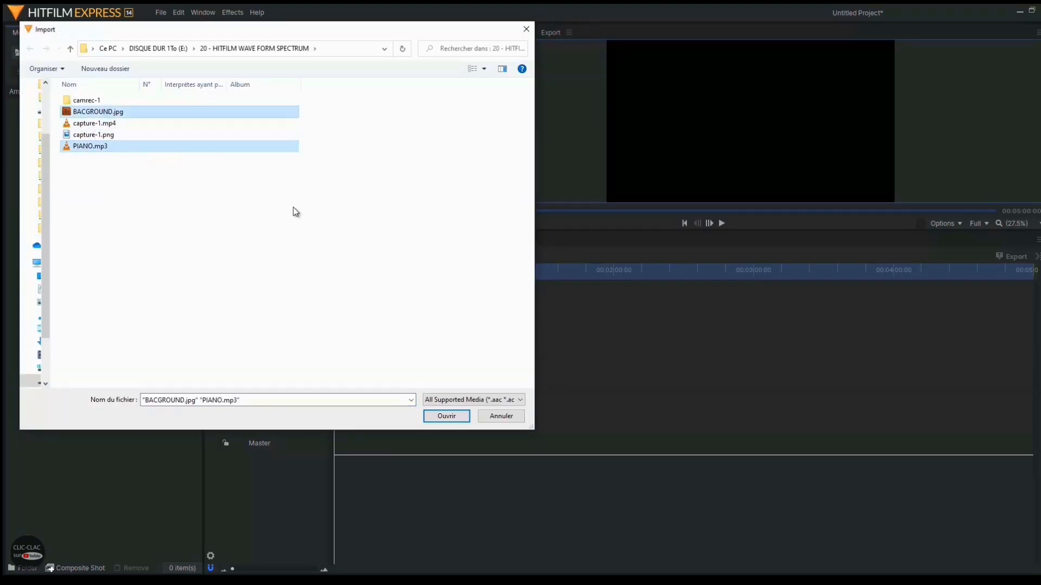
{"action": "left_click", "coordinate": [445, 416]}
Make a composite shot from PIANO.mp3 and add BACGROUND.jpg as a layer beneath the audio.
{"action": "right_click", "coordinate": [116, 151]}
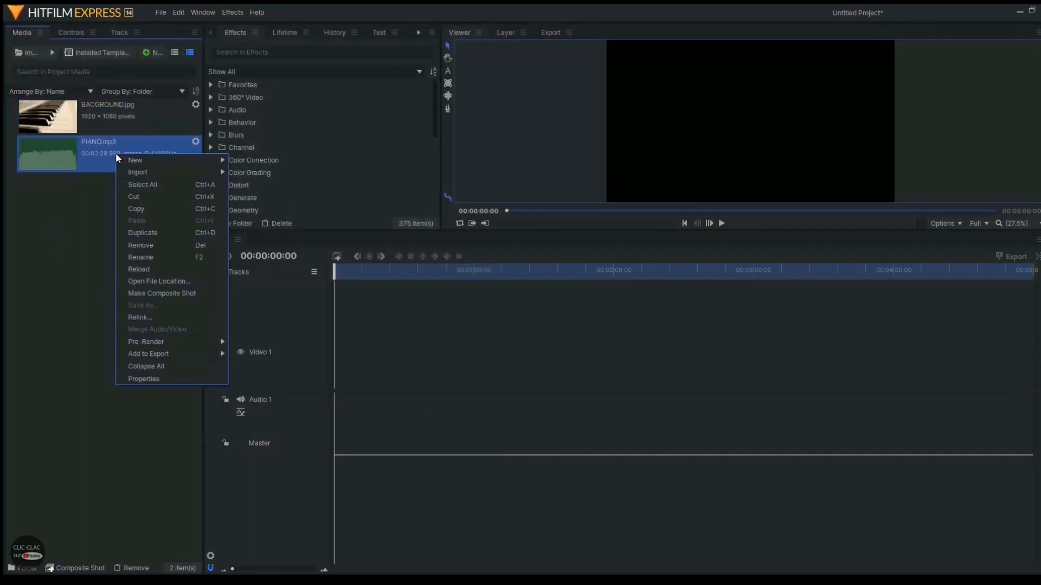
{"action": "left_click", "coordinate": [170, 293]}
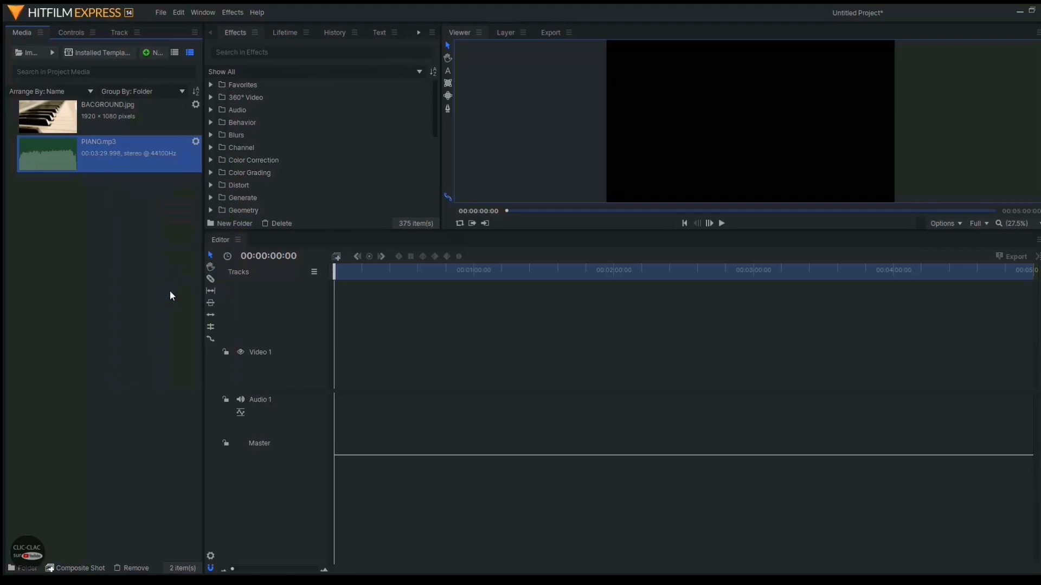
{"action": "key", "text": "Return"}
{"action": "left_click_drag", "start_coordinate": [91, 123], "coordinate": [272, 317]}
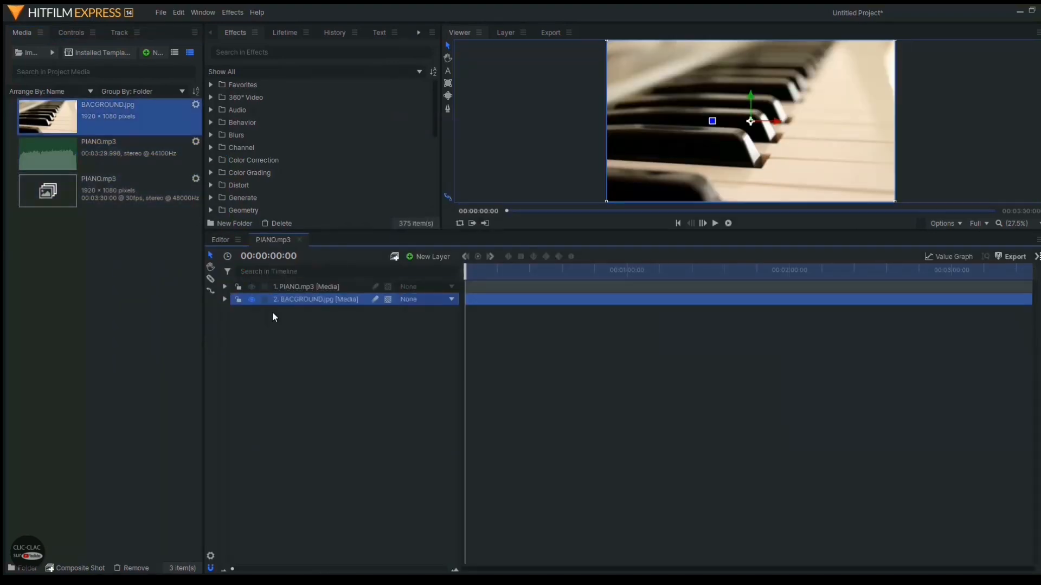
Search the effects library for "spectrum".
{"action": "left_click", "coordinate": [241, 51]}
{"action": "type", "text": "spec"}
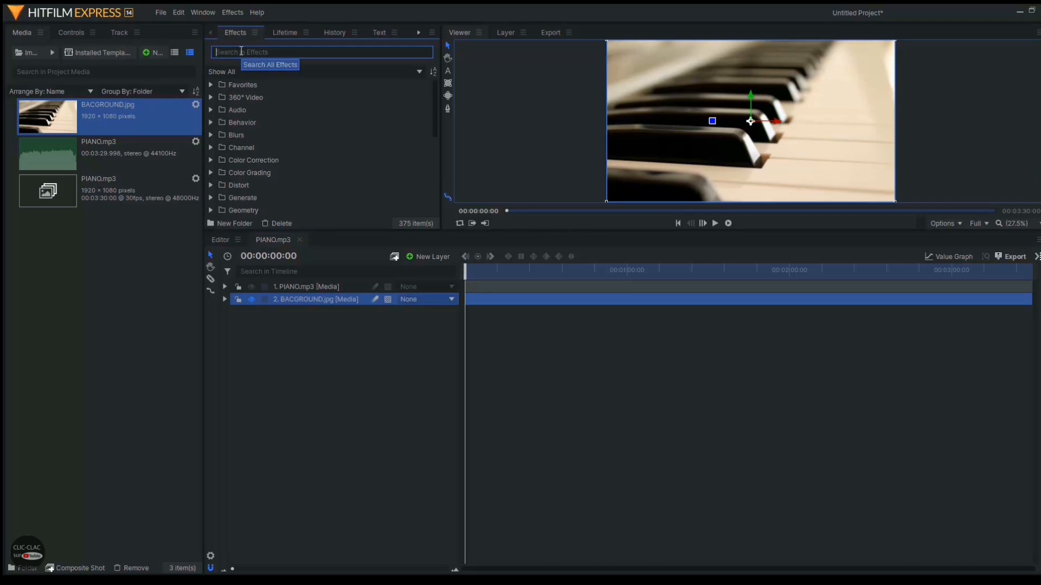
{"action": "type", "text": "trum"}
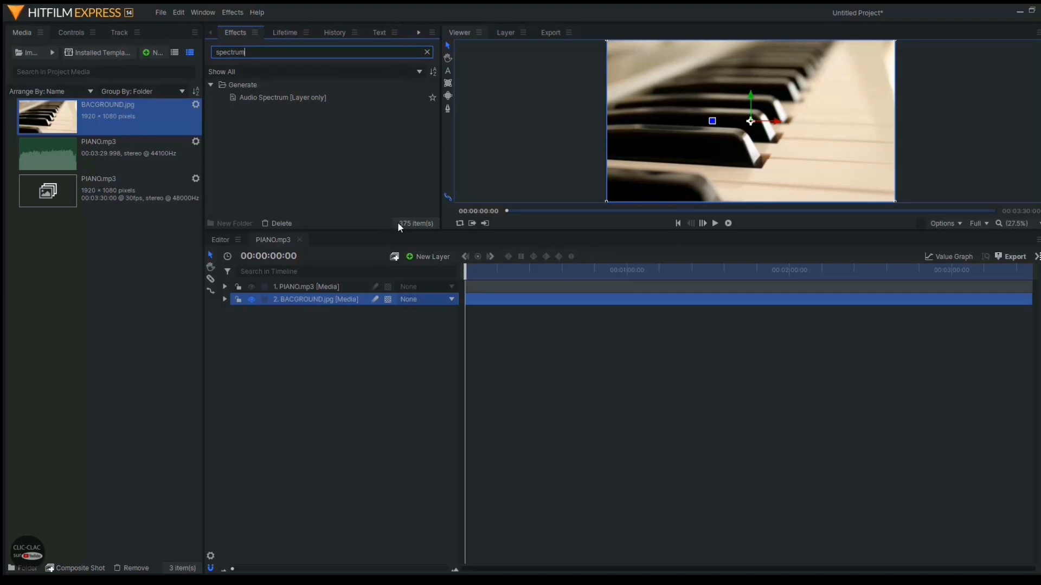
Add a black 1920 × 1080 plane layer above the audio and apply the Audio Spectrum effect to it.
{"action": "left_click", "coordinate": [437, 258]}
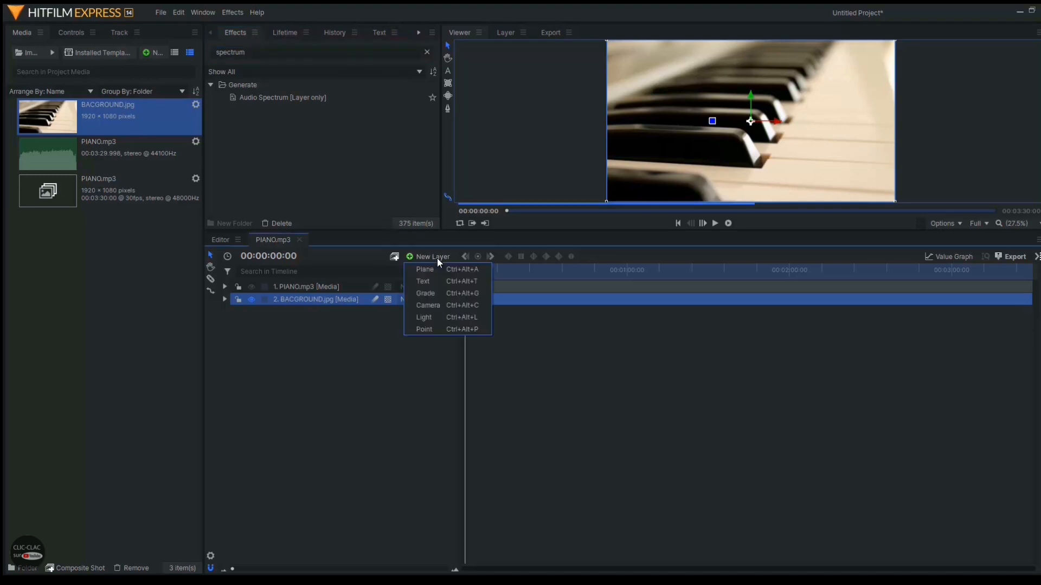
{"action": "left_click", "coordinate": [429, 268]}
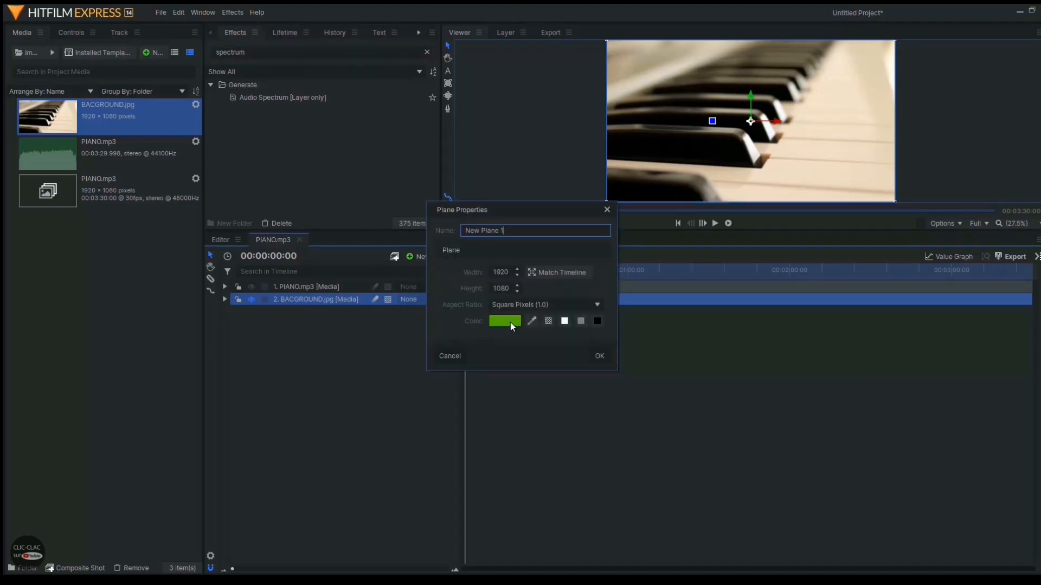
{"action": "left_click", "coordinate": [597, 321]}
{"action": "left_click", "coordinate": [599, 356]}
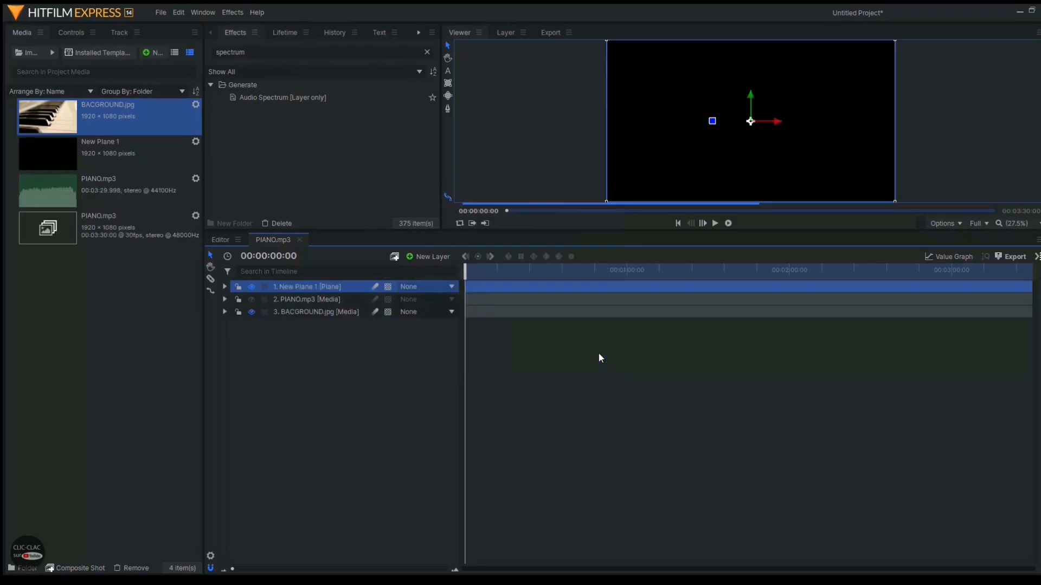
{"action": "left_click", "coordinate": [347, 100]}
{"action": "left_click_drag", "start_coordinate": [345, 99], "coordinate": [307, 282]}
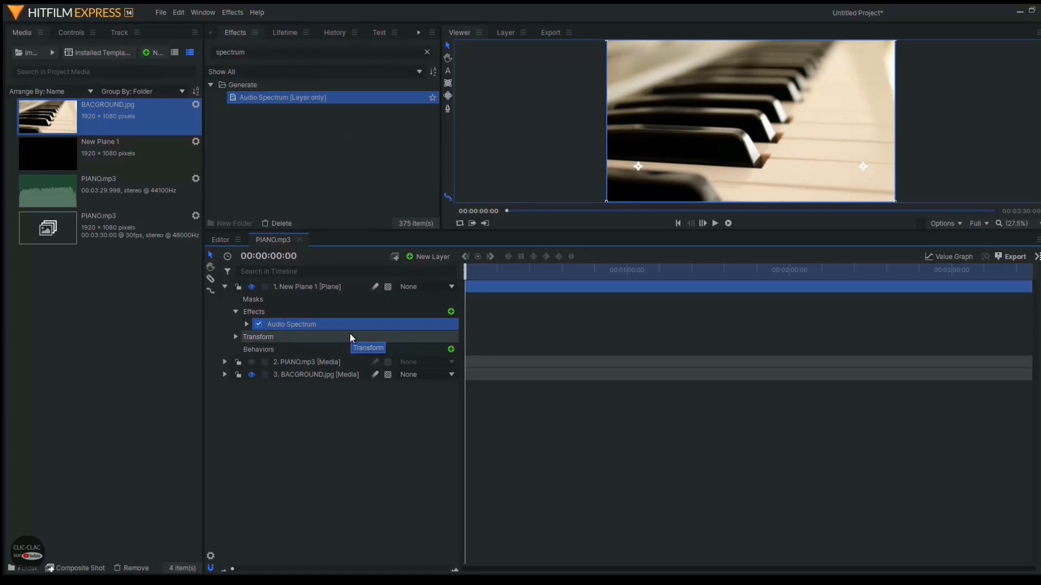
Hide the BACGROUND.jpg layer and set the Audio Spectrum effect's input Audio Layer to 2. PIANO.mp3.
{"action": "left_click", "coordinate": [319, 376]}
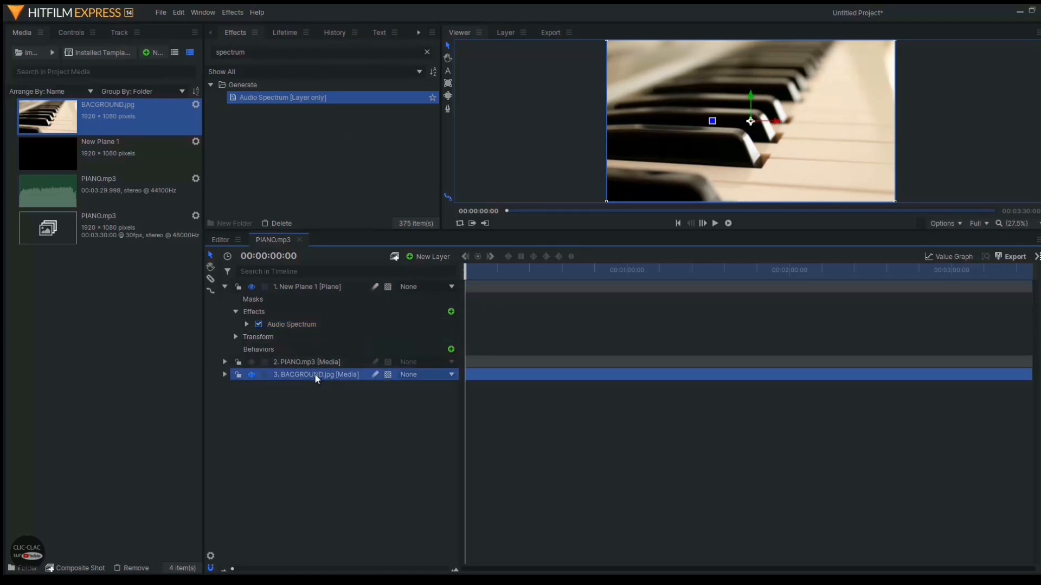
{"action": "left_click", "coordinate": [251, 375]}
{"action": "left_click", "coordinate": [270, 324]}
{"action": "left_click", "coordinate": [247, 325]}
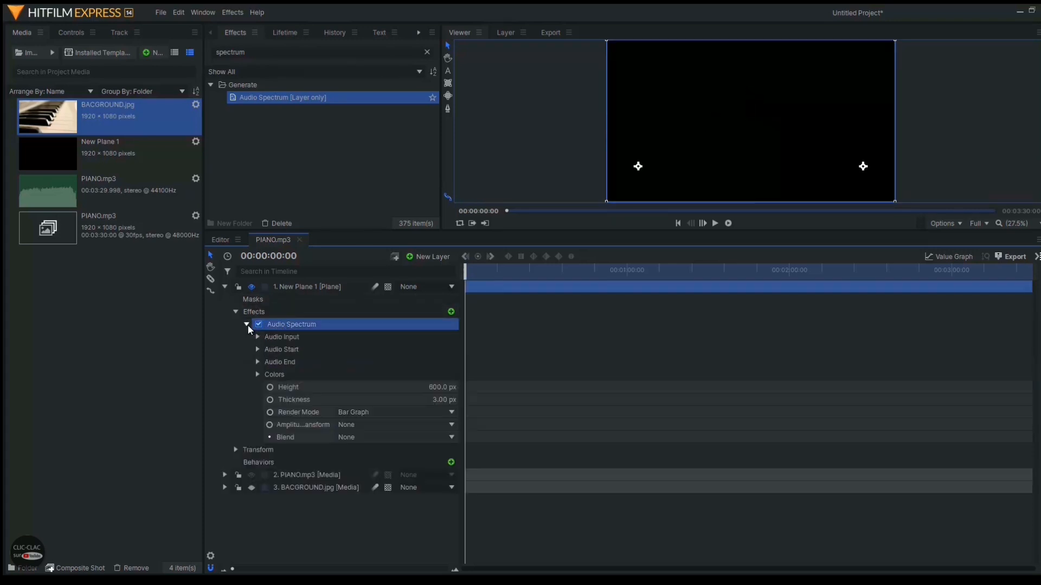
{"action": "left_click", "coordinate": [258, 338]}
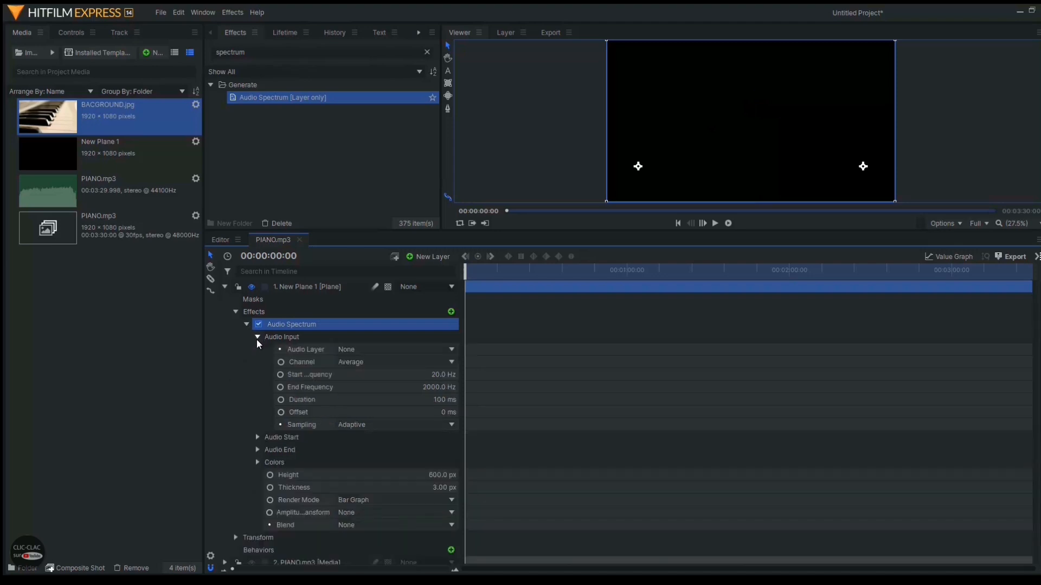
{"action": "left_click", "coordinate": [377, 355]}
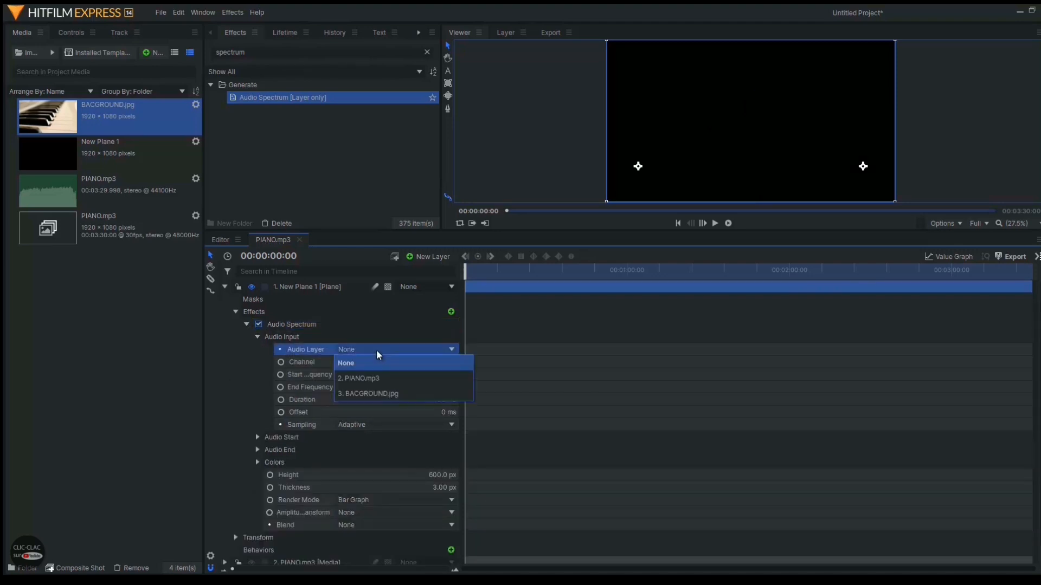
{"action": "left_click", "coordinate": [384, 378]}
Play the spectrum animation from the start for about 13 seconds and enlarge the viewer area.
{"action": "left_click", "coordinate": [714, 223]}
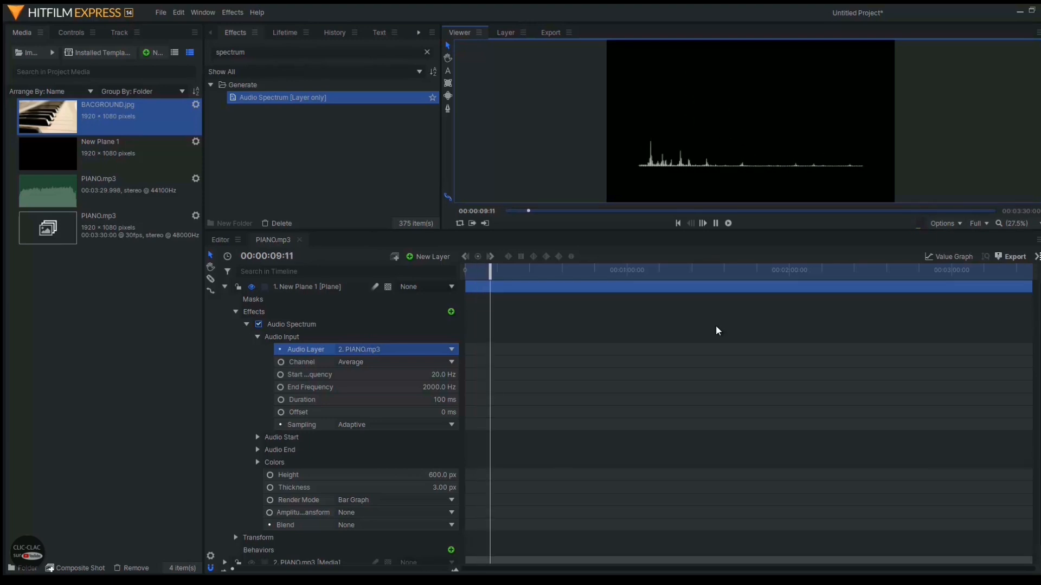
{"action": "left_click", "coordinate": [716, 223]}
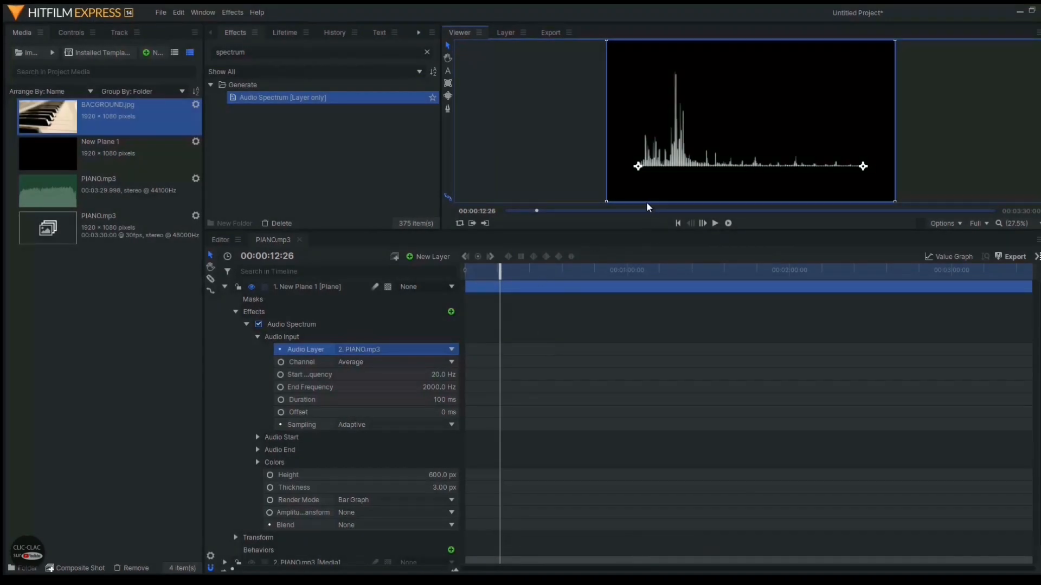
{"action": "left_click_drag", "start_coordinate": [644, 229], "coordinate": [641, 284]}
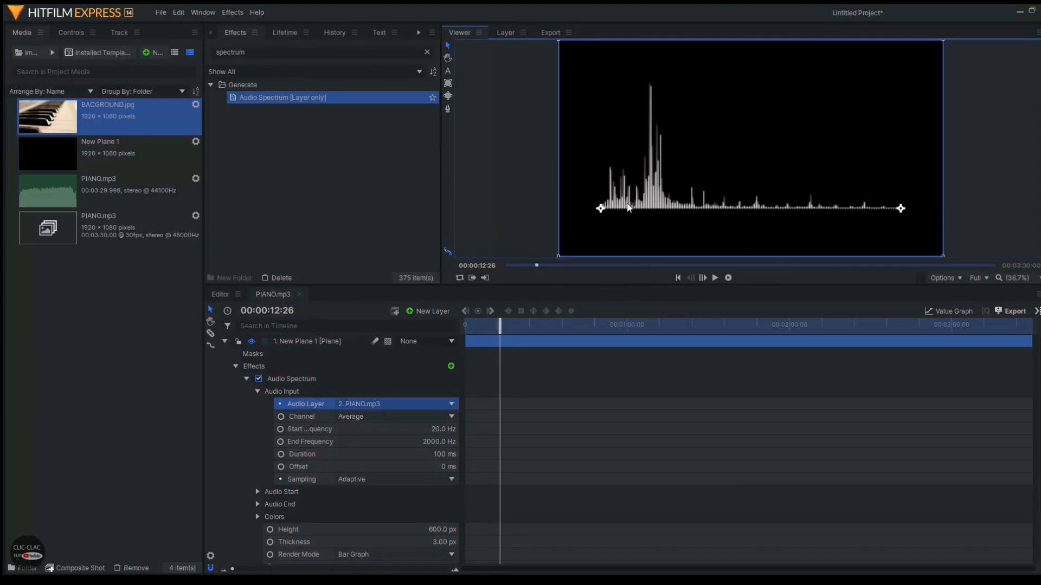
Try moving the spectrum's start point to about (-703, -182.5) and its end point to about (201.6, -149.8).
{"action": "left_click_drag", "start_coordinate": [600, 209], "coordinate": [609, 184]}
{"action": "left_click_drag", "start_coordinate": [901, 208], "coordinate": [791, 179]}
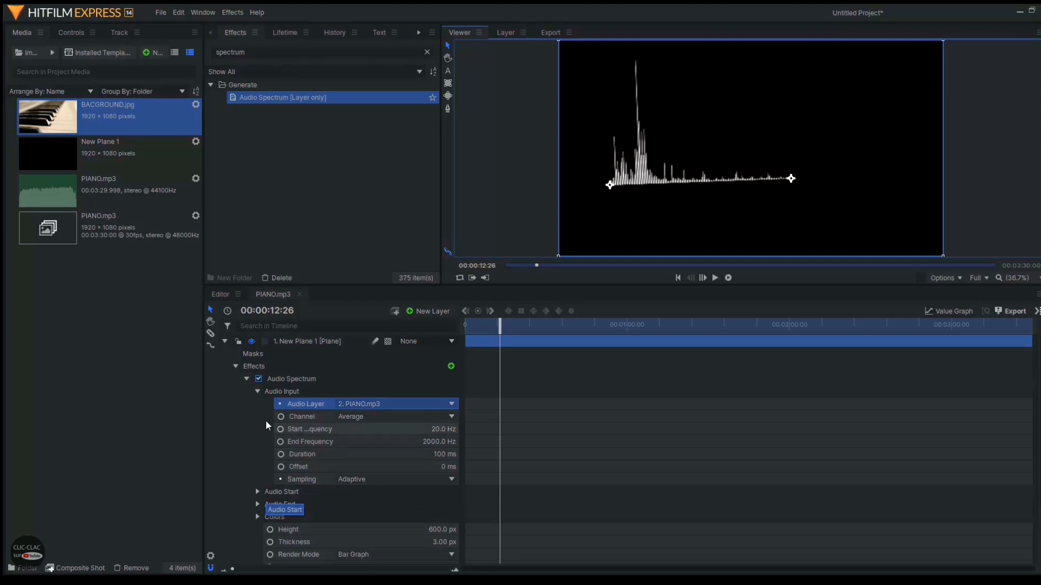
Try several Audio Start and Audio End position values, including a start X of -461 and an end X of 415.6.
{"action": "left_click", "coordinate": [259, 392]}
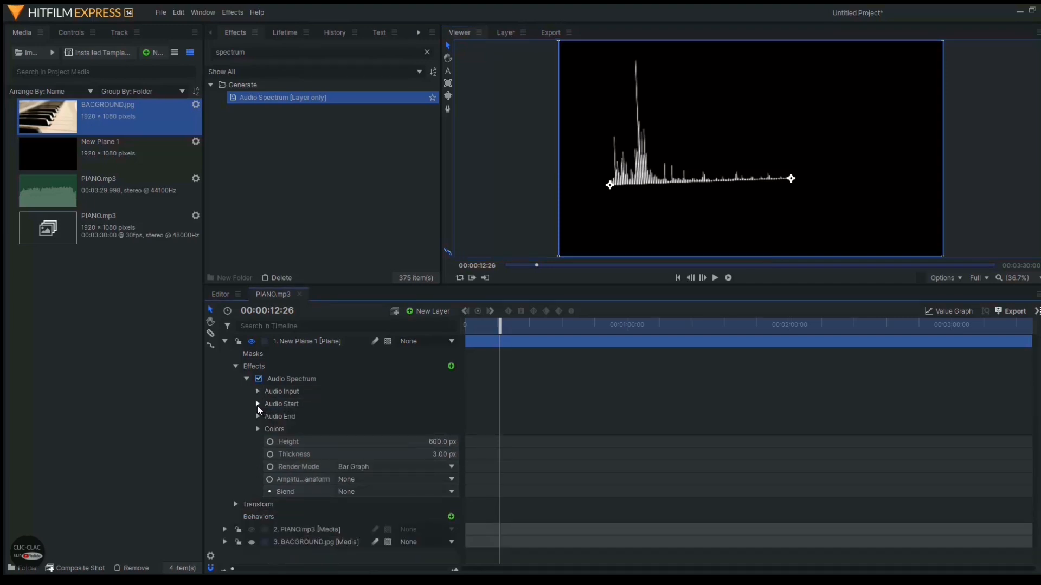
{"action": "left_click", "coordinate": [257, 405]}
{"action": "left_click", "coordinate": [258, 442]}
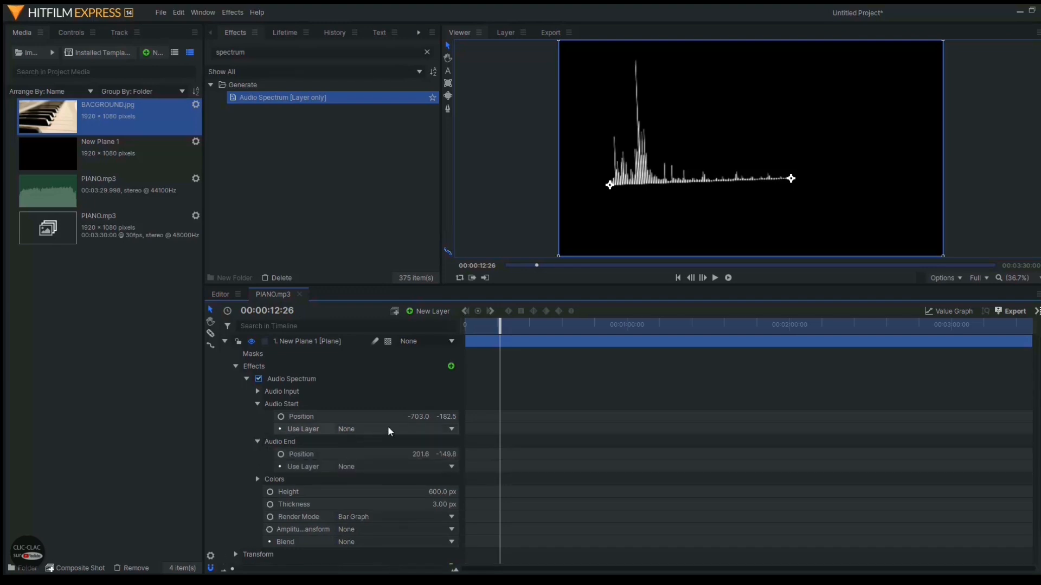
{"action": "mouse_move", "coordinate": [418, 417]}
{"action": "left_mouse_down"}
{"action": "mouse_move", "coordinate": [452, 416]}
{"action": "mouse_move", "coordinate": [401, 418]}
{"action": "left_mouse_up"}
{"action": "left_click_drag", "start_coordinate": [424, 454], "coordinate": [408, 457]}
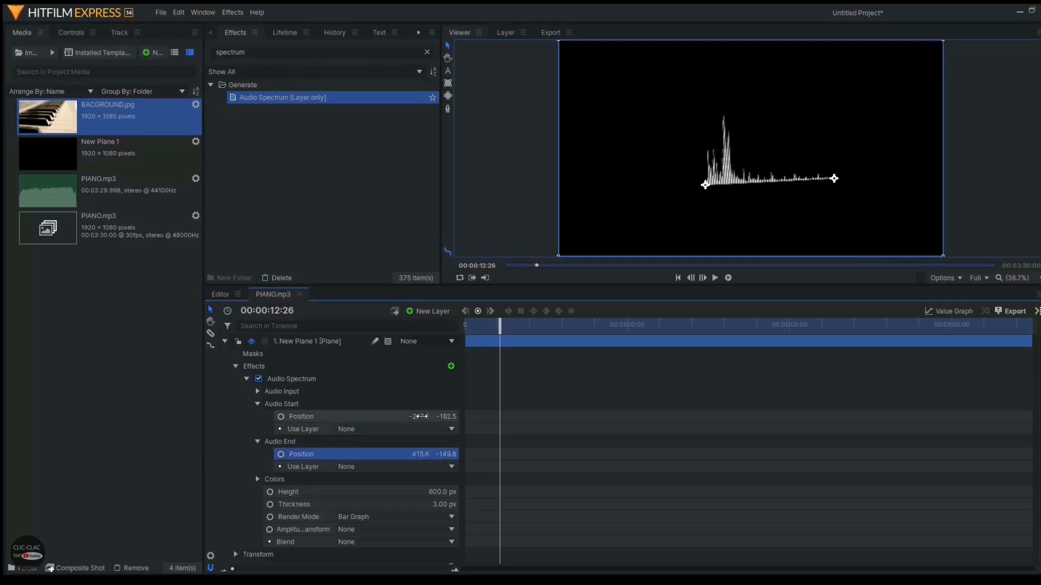
{"action": "left_click_drag", "start_coordinate": [422, 418], "coordinate": [417, 415]}
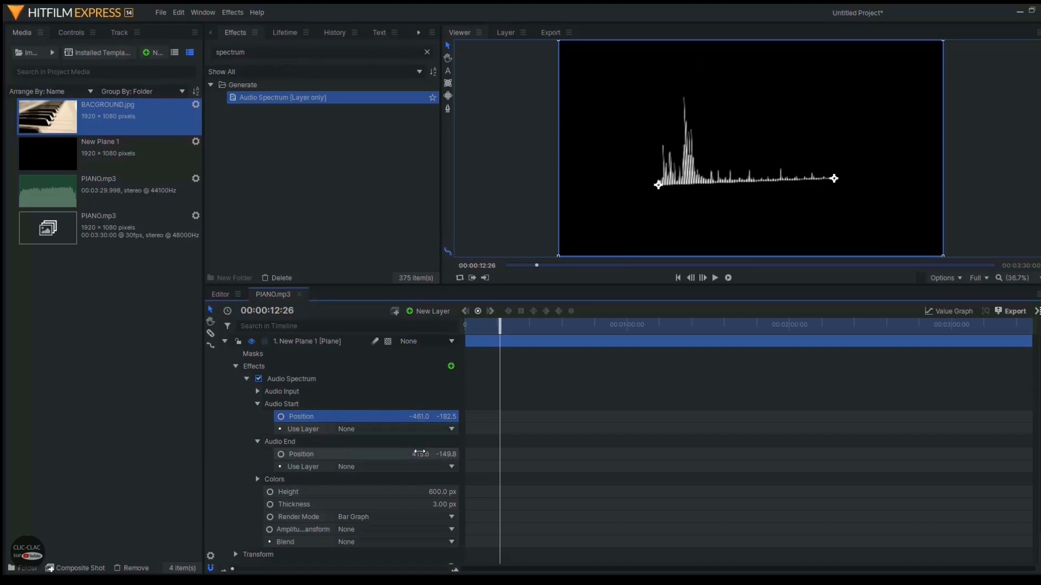
{"action": "mouse_move", "coordinate": [422, 454]}
{"action": "left_mouse_down"}
{"action": "mouse_move", "coordinate": [439, 451]}
{"action": "mouse_move", "coordinate": [403, 448]}
{"action": "left_mouse_up"}
{"action": "left_click_drag", "start_coordinate": [447, 416], "coordinate": [430, 452]}
Undo all the spectrum's start and end position changes and collapse the Audio Start and Audio End settings.
{"action": "key", "text": "ctrl+z"}
{"action": "key", "text": "ctrl+z"}
{"action": "key", "text": "ctrl+z"}
{"action": "key", "text": "ctrl+z"}
{"action": "key", "text": "ctrl+z"}
{"action": "key", "text": "ctrl+z"}
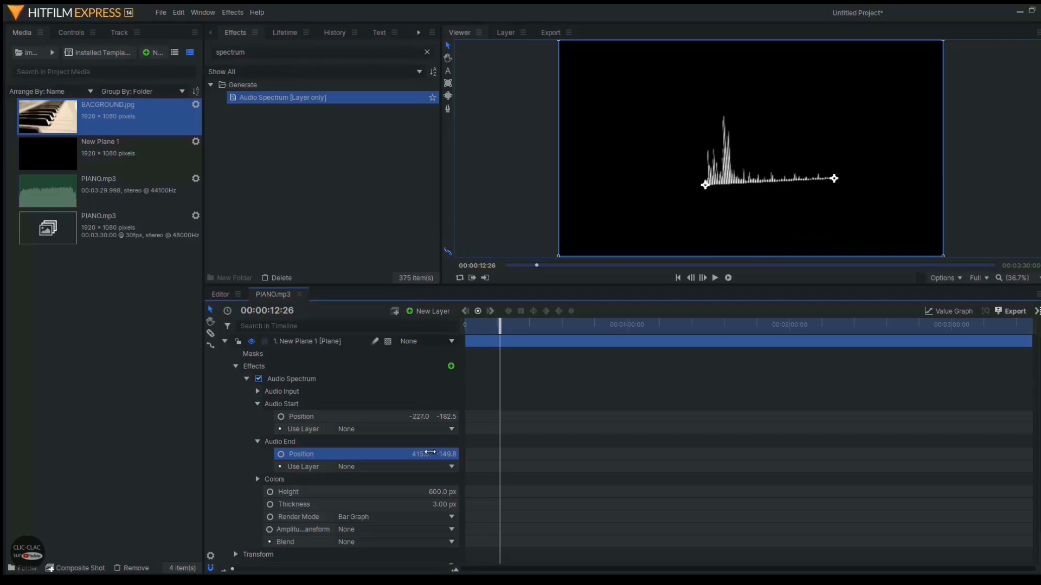
{"action": "left_click", "coordinate": [258, 404]}
{"action": "left_click", "coordinate": [258, 416]}
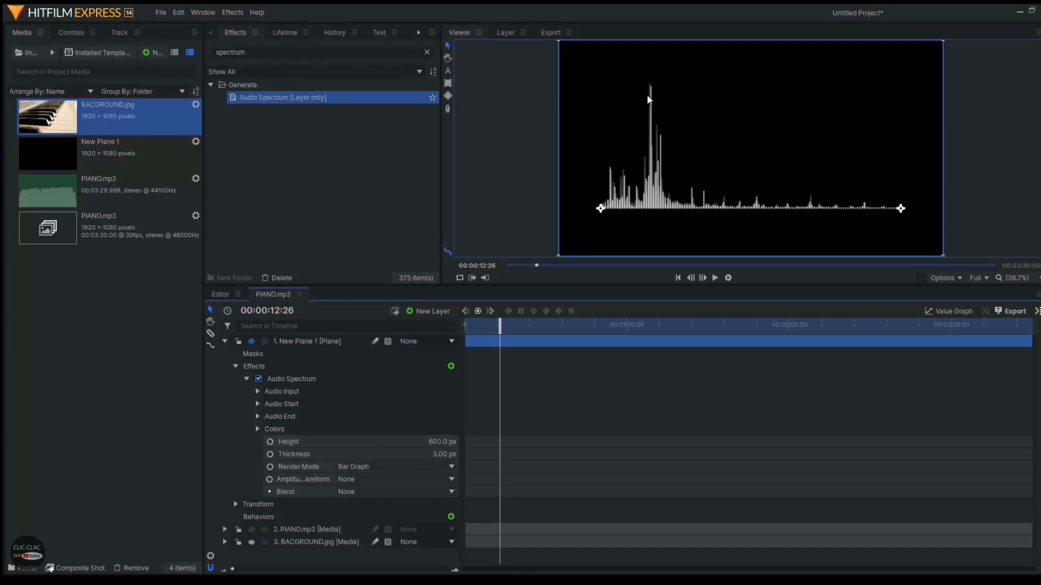
Try a height of 687 px for the audio spectrum and undo the change.
{"action": "left_click_drag", "start_coordinate": [441, 445], "coordinate": [432, 443]}
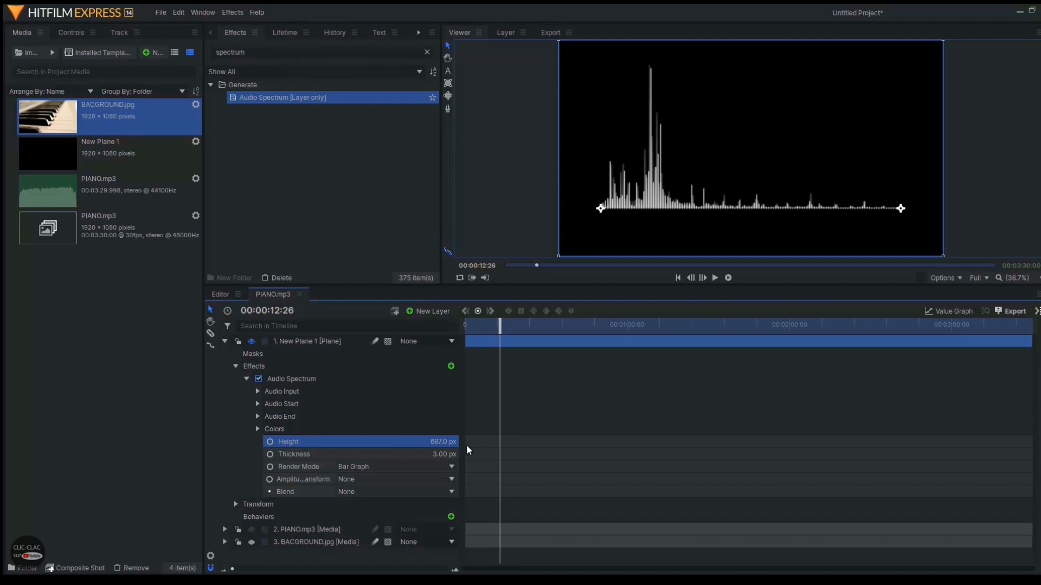
{"action": "key", "text": "ctrl+z"}
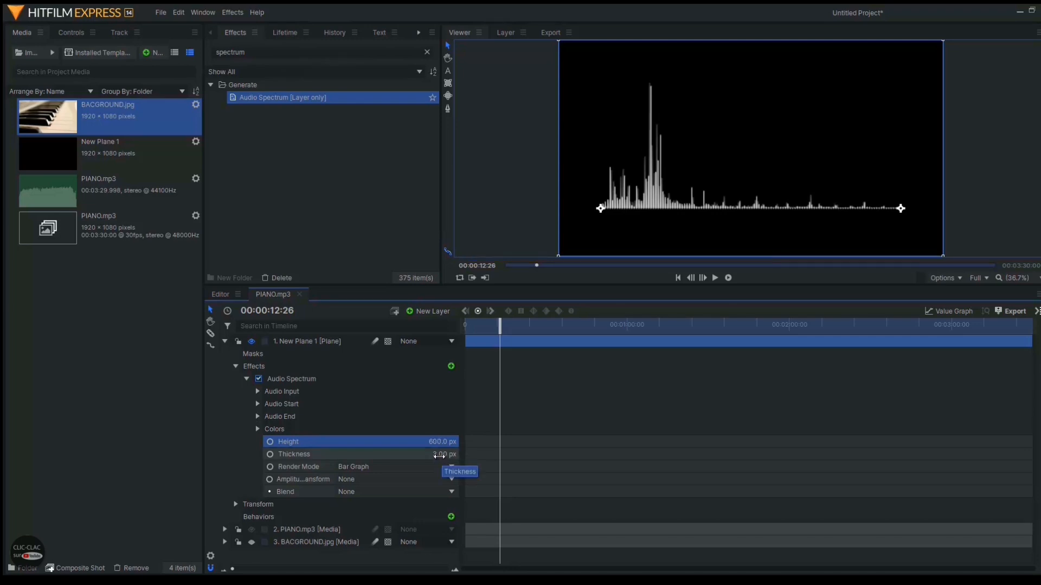
Set the spectrum's bar thickness to 17 px and play back the result briefly.
{"action": "left_click_drag", "start_coordinate": [440, 457], "coordinate": [442, 457]}
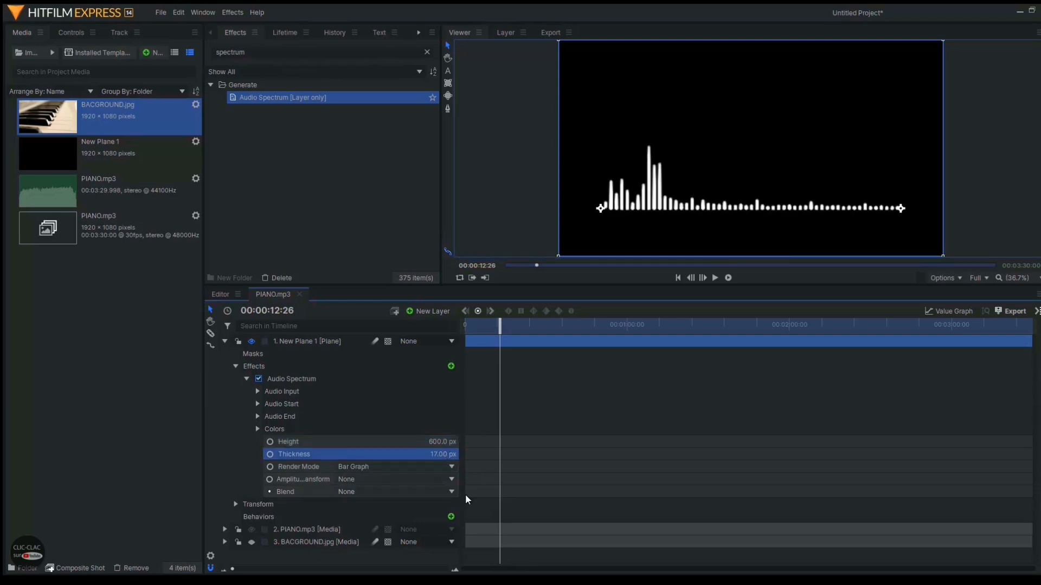
{"action": "left_click", "coordinate": [714, 278]}
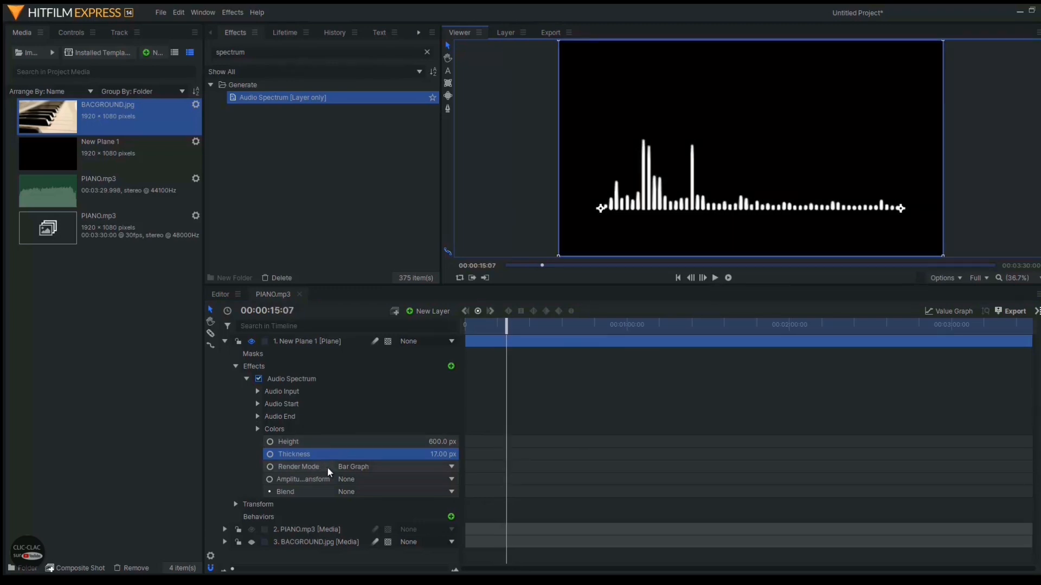
Try the Fill and Lines render modes for the audio spectrum and play back the Lines version briefly.
{"action": "left_click", "coordinate": [383, 464]}
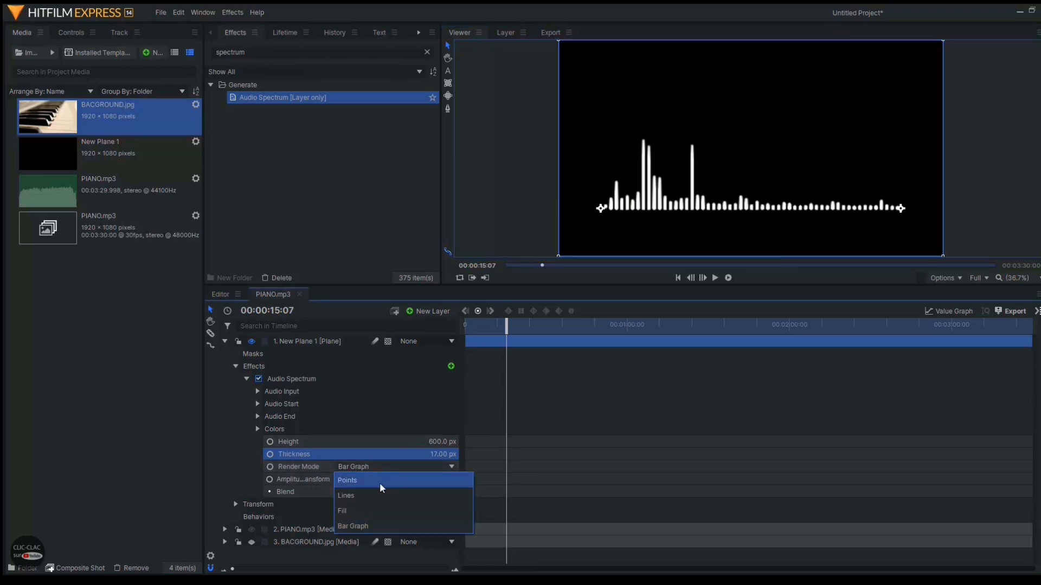
{"action": "left_click", "coordinate": [378, 512]}
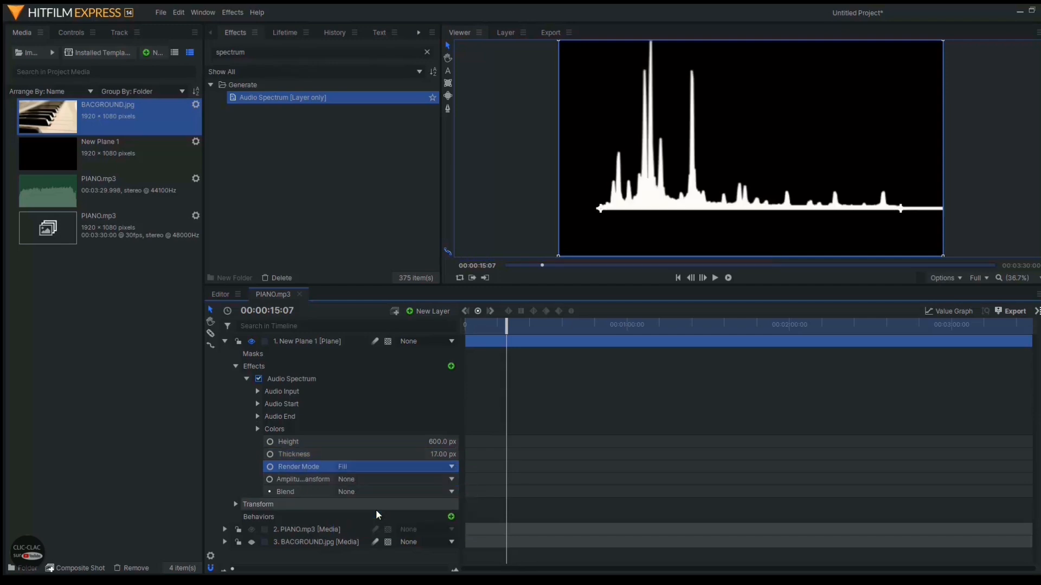
{"action": "left_click", "coordinate": [368, 466]}
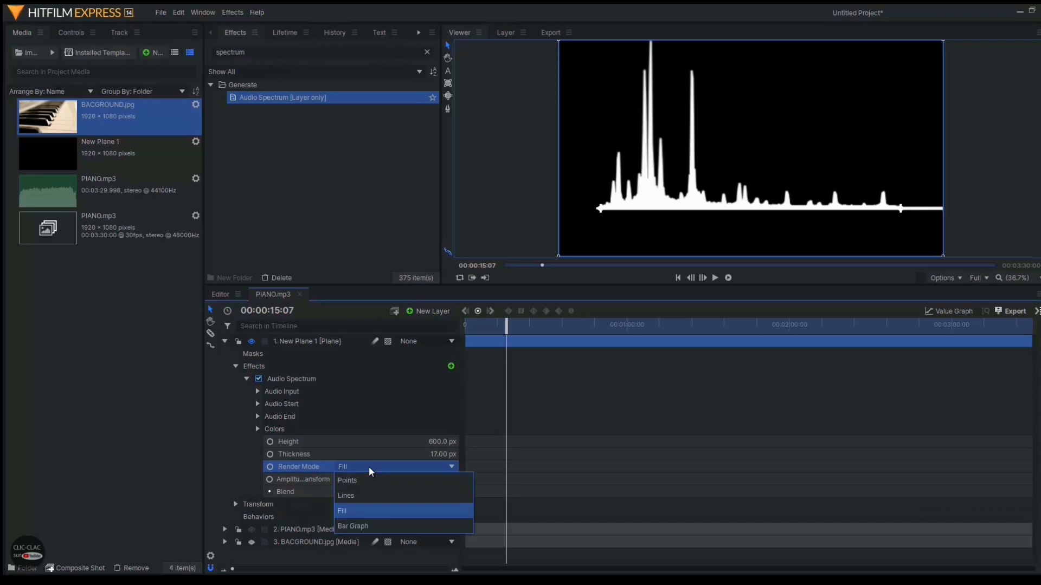
{"action": "left_click", "coordinate": [367, 495]}
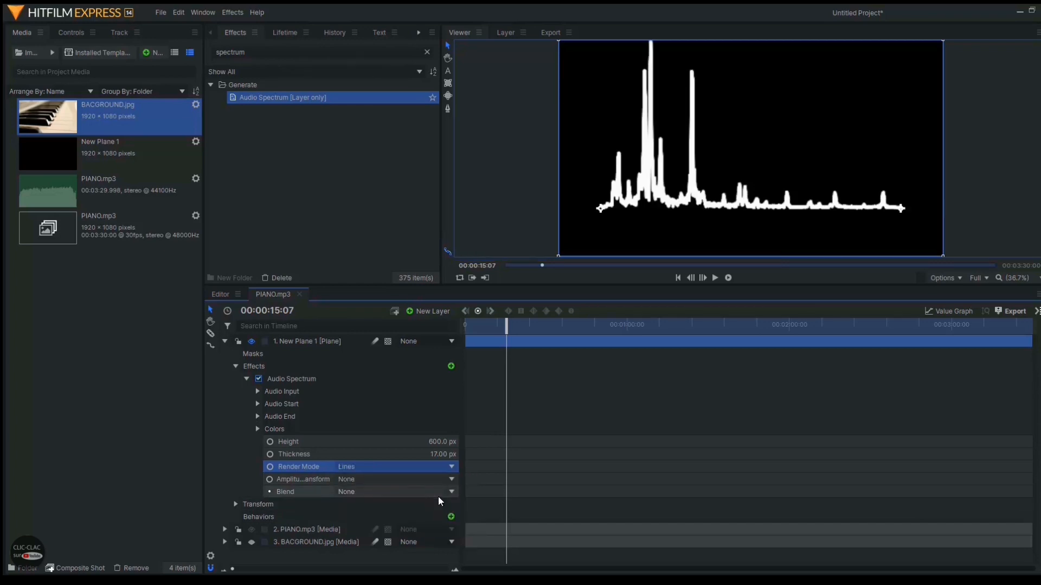
{"action": "left_click", "coordinate": [712, 280]}
{"action": "left_click", "coordinate": [713, 280]}
Try the Points render mode with a brief playback, and return the spectrum's render mode to Bar Graph.
{"action": "left_click", "coordinate": [376, 465]}
{"action": "left_click", "coordinate": [373, 475]}
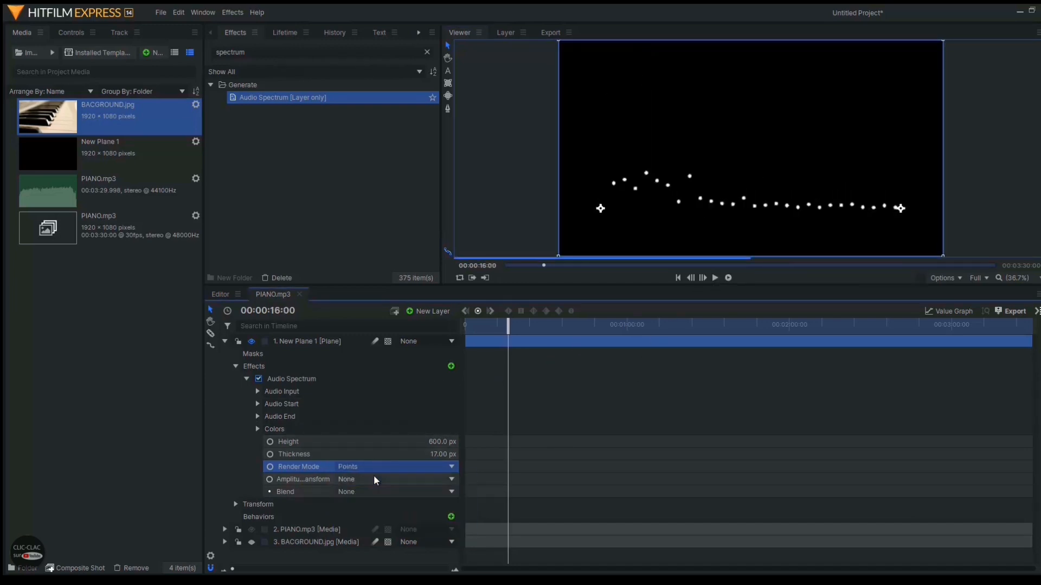
{"action": "left_click", "coordinate": [716, 278]}
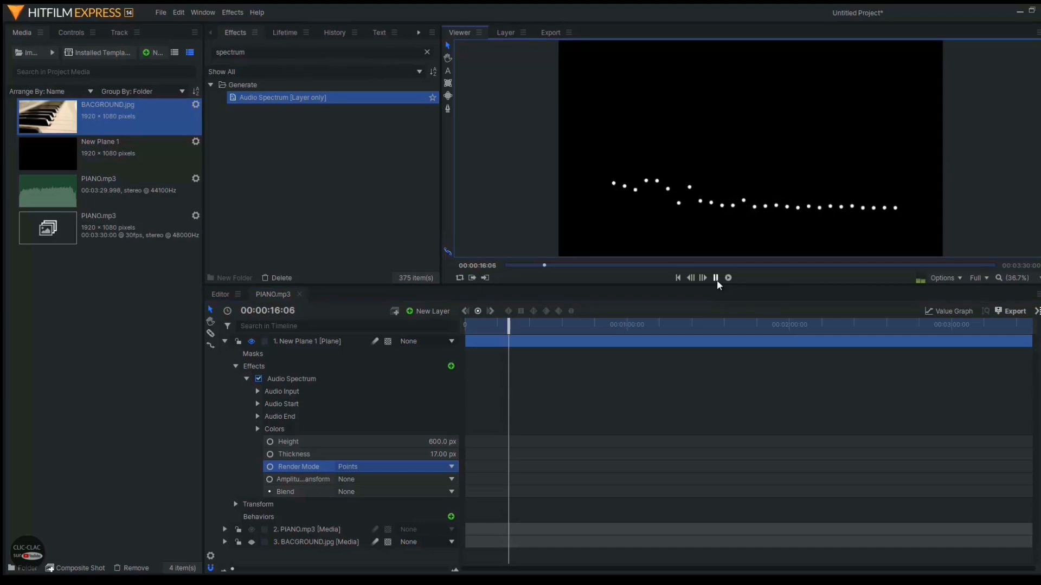
{"action": "left_click", "coordinate": [383, 466]}
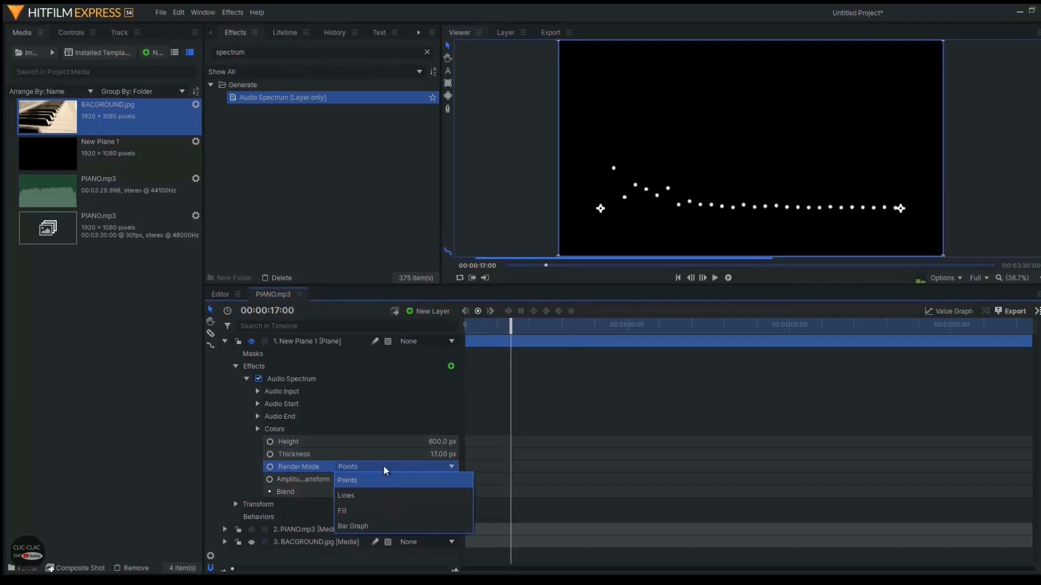
{"action": "left_click", "coordinate": [375, 523]}
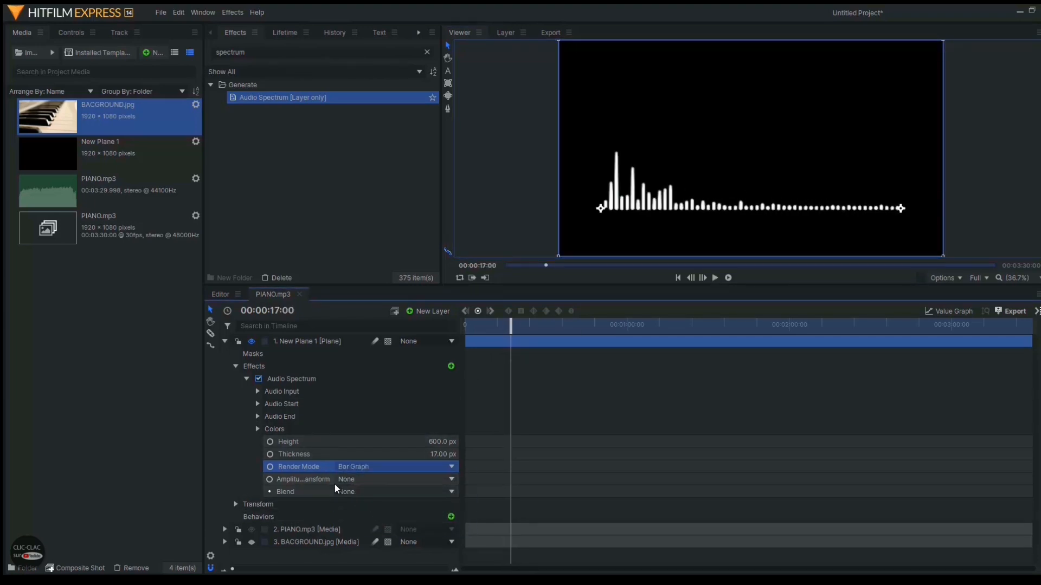
Widen the layer properties area of the timeline so the full property names and values fit.
{"action": "left_click", "coordinate": [364, 482]}
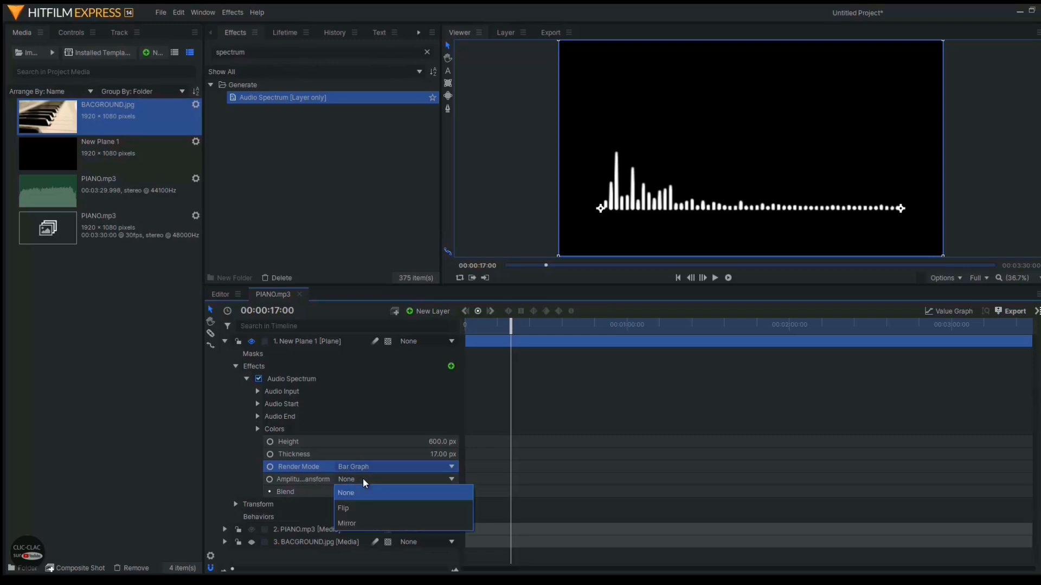
{"action": "left_click", "coordinate": [467, 415]}
{"action": "left_click_drag", "start_coordinate": [463, 413], "coordinate": [551, 418]}
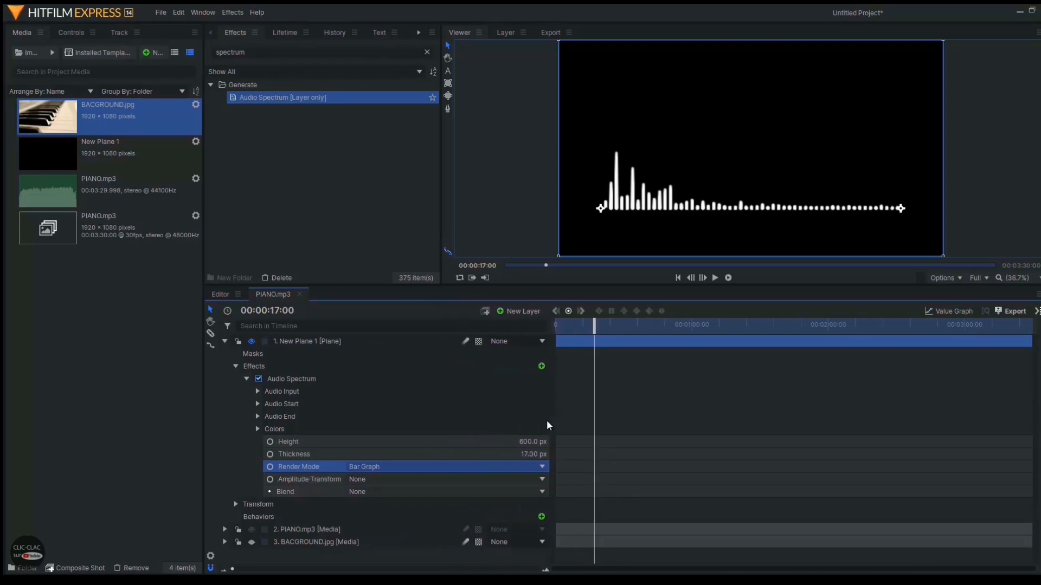
Try the Flip and Mirror amplitude transforms, playing back Flip briefly, and return Amplitude Transform to None.
{"action": "left_click", "coordinate": [379, 480]}
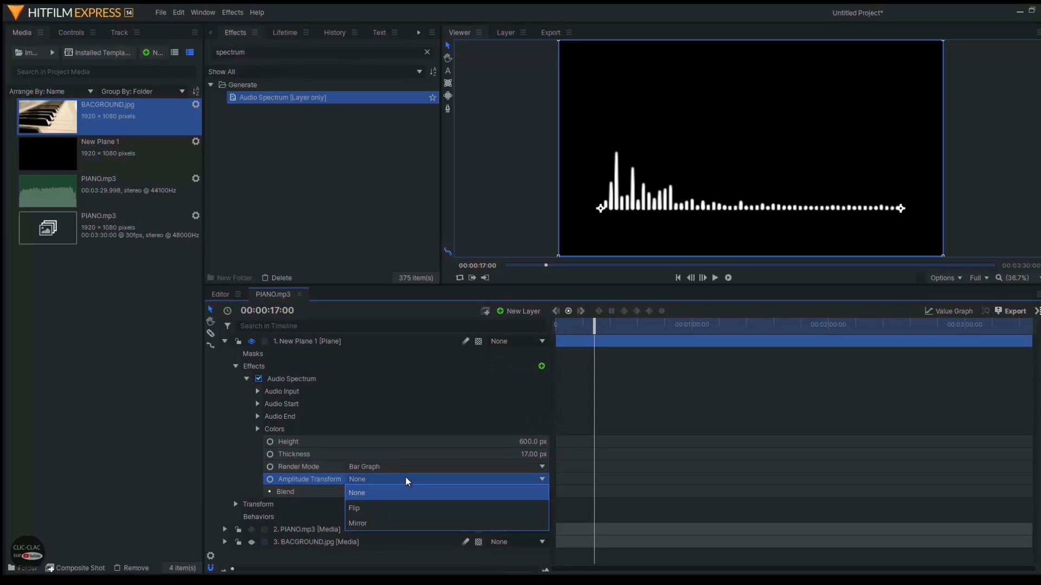
{"action": "left_click", "coordinate": [380, 505]}
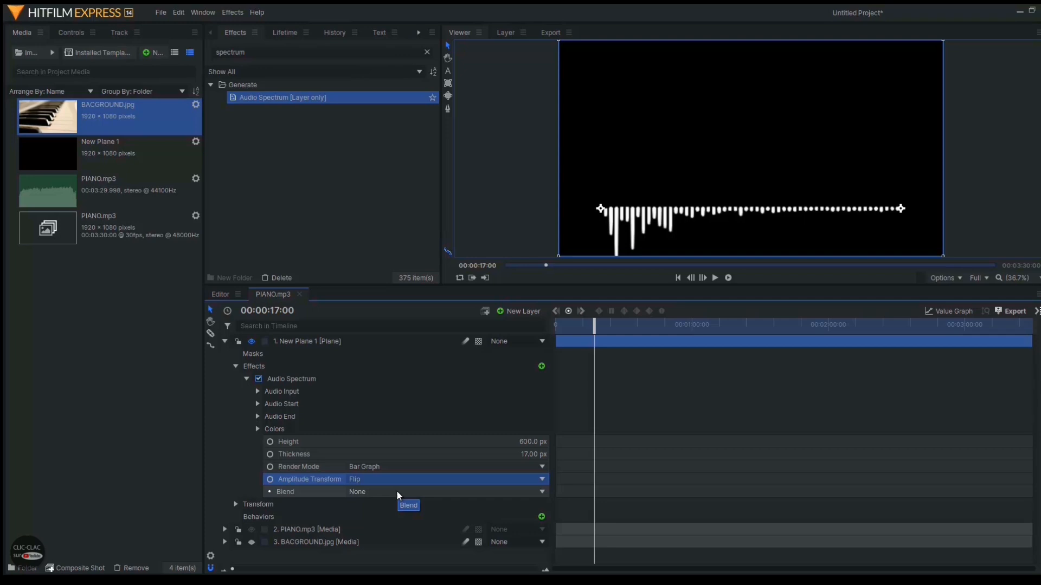
{"action": "left_click", "coordinate": [715, 277]}
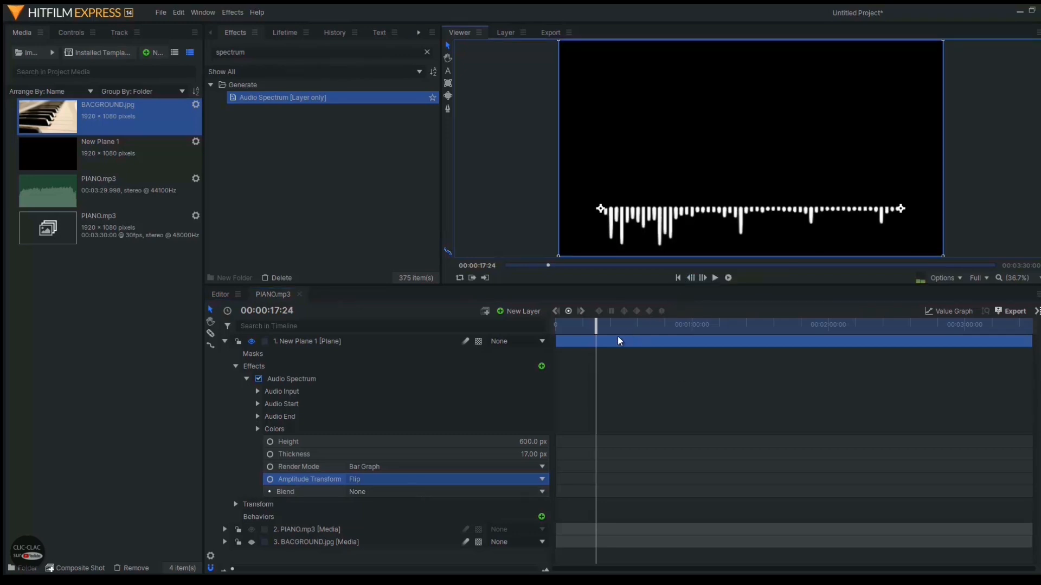
{"action": "left_click", "coordinate": [386, 479]}
{"action": "left_click", "coordinate": [381, 519]}
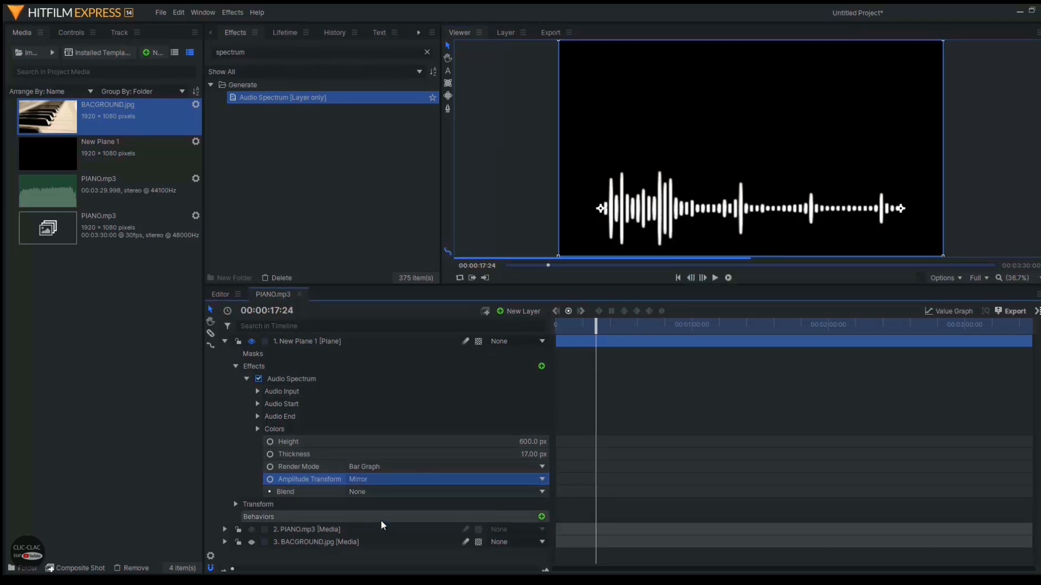
{"action": "left_click", "coordinate": [380, 480]}
{"action": "left_click", "coordinate": [381, 493]}
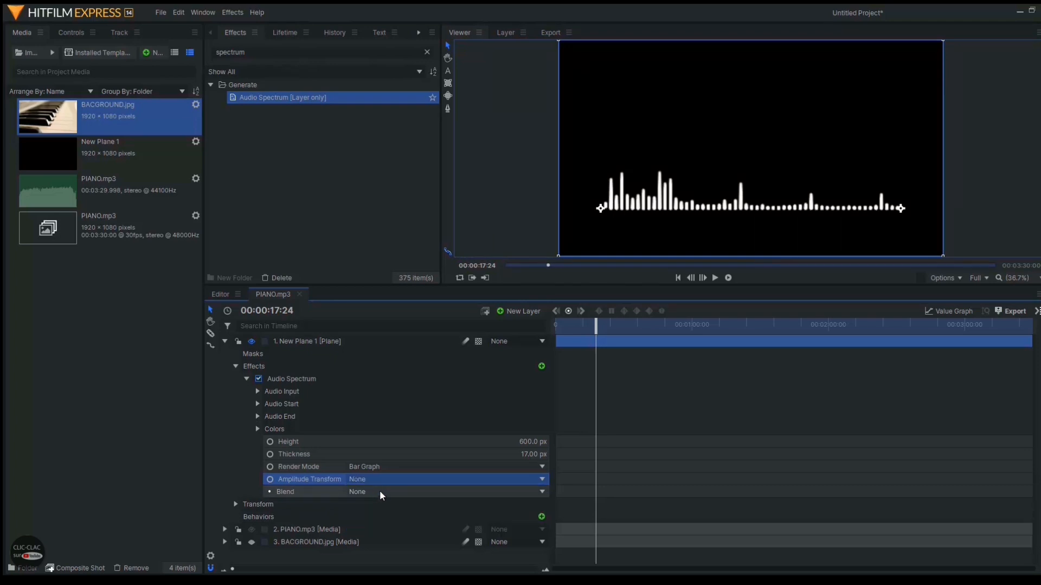
Expand the Audio Spectrum's Colors settings and its Color 1 properties.
{"action": "left_click_drag", "start_coordinate": [303, 380], "coordinate": [321, 428]}
{"action": "left_click", "coordinate": [258, 430]}
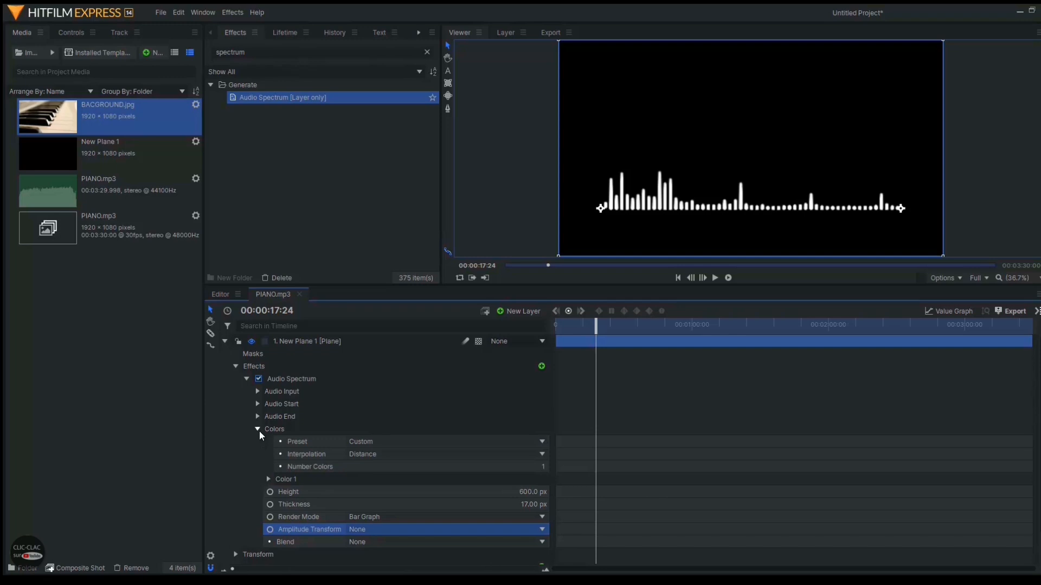
{"action": "left_click", "coordinate": [270, 480]}
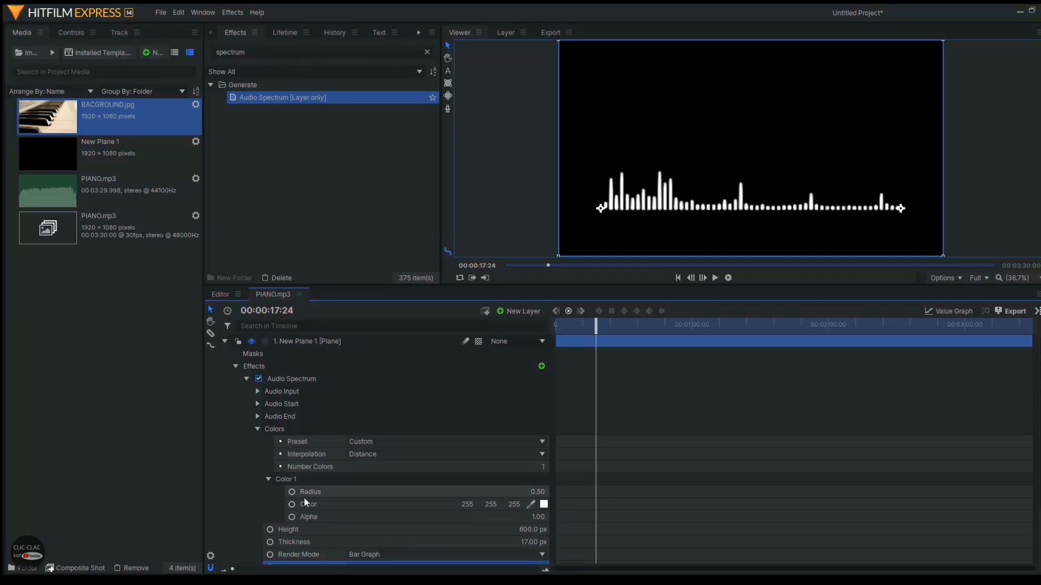
Review the available color presets and interpolation options, keeping Custom and Distance.
{"action": "left_click", "coordinate": [406, 442]}
{"action": "left_click", "coordinate": [405, 442]}
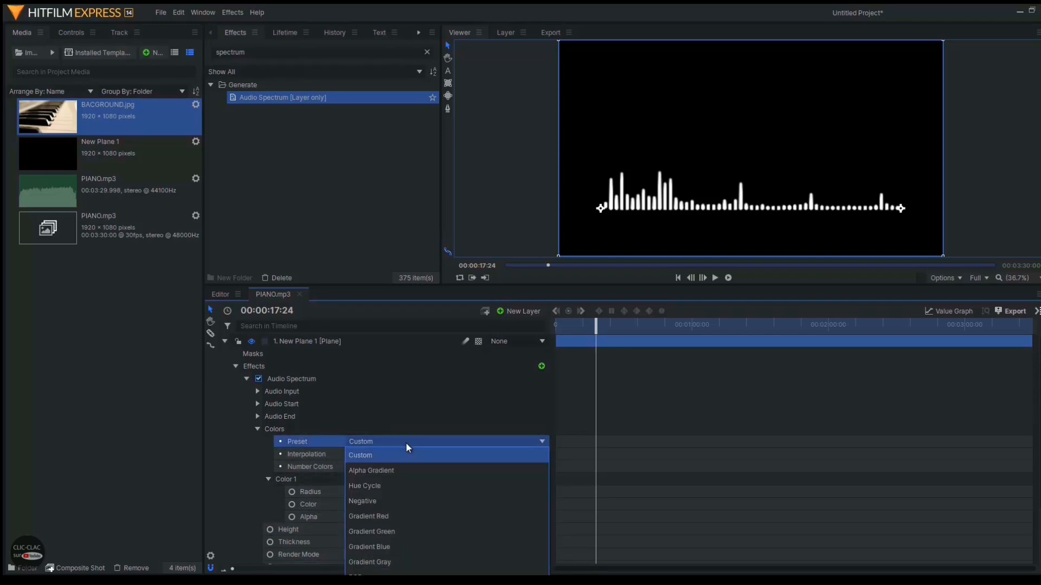
{"action": "left_click", "coordinate": [407, 447]}
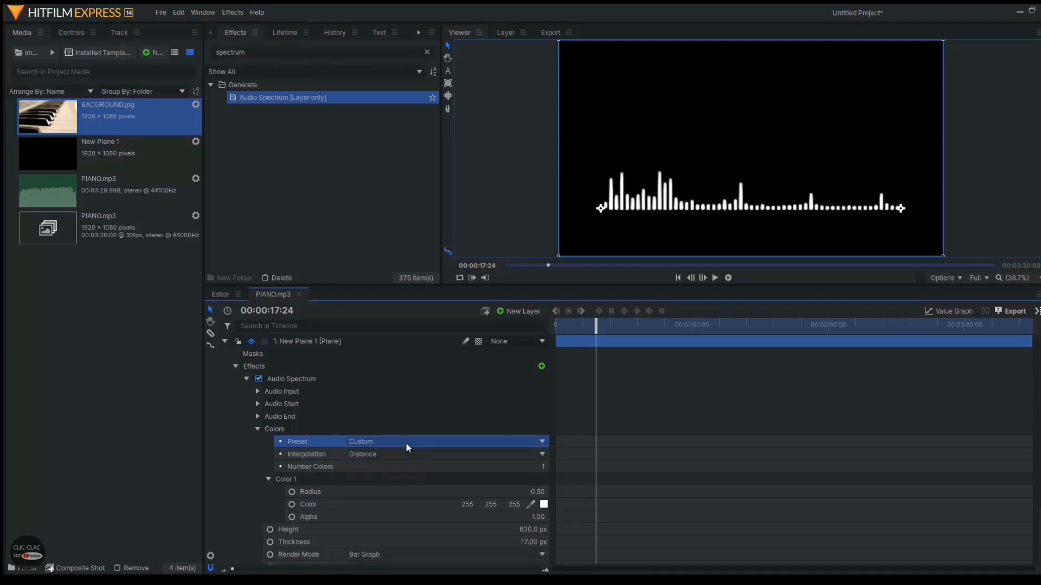
{"action": "left_click", "coordinate": [405, 454]}
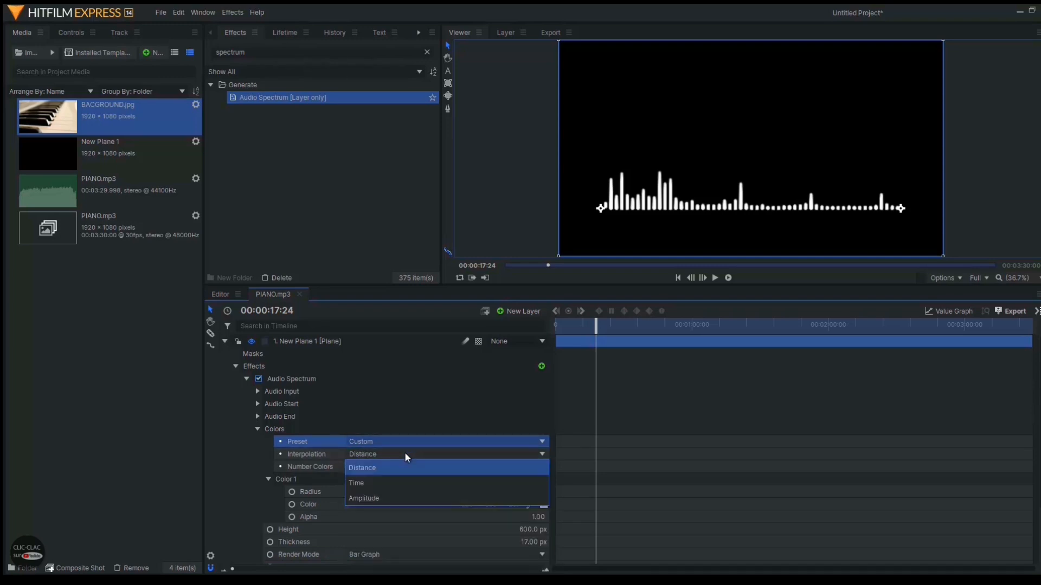
{"action": "left_click", "coordinate": [404, 454]}
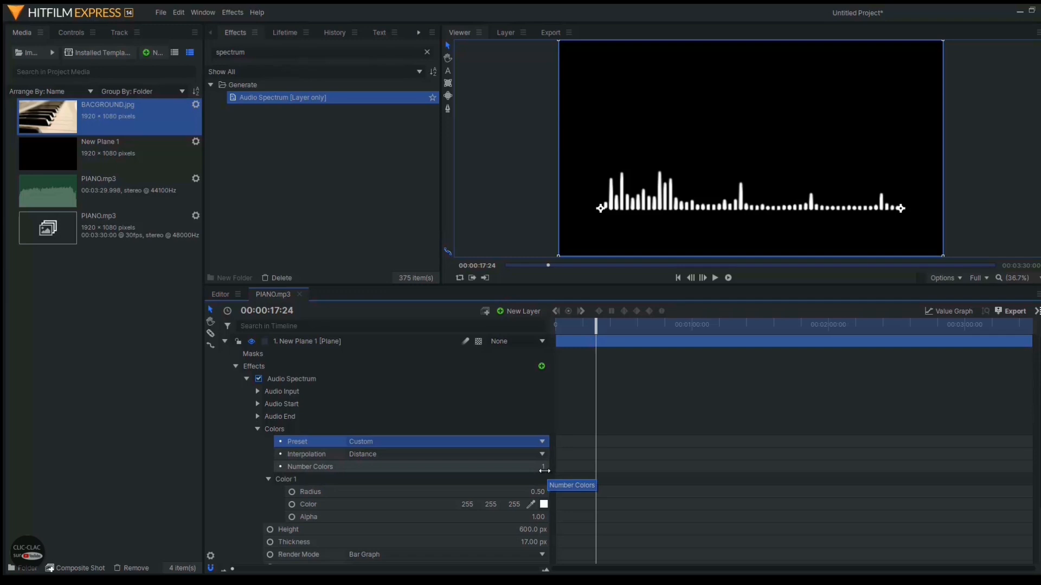
Try 14 colors for the spectrum with a brief playback, and set the number of colors back to 1.
{"action": "left_click_drag", "start_coordinate": [544, 471], "coordinate": [544, 468]}
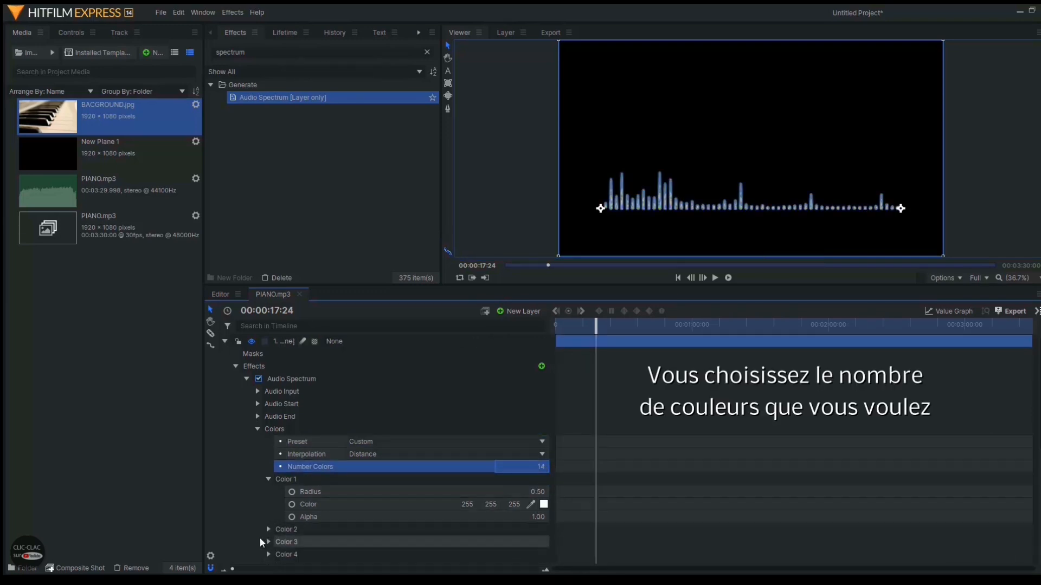
{"action": "scroll", "coordinate": [259, 538], "scroll_direction": "down", "scroll_amount": 5}
{"action": "scroll", "coordinate": [319, 418], "scroll_direction": "up", "scroll_amount": 5}
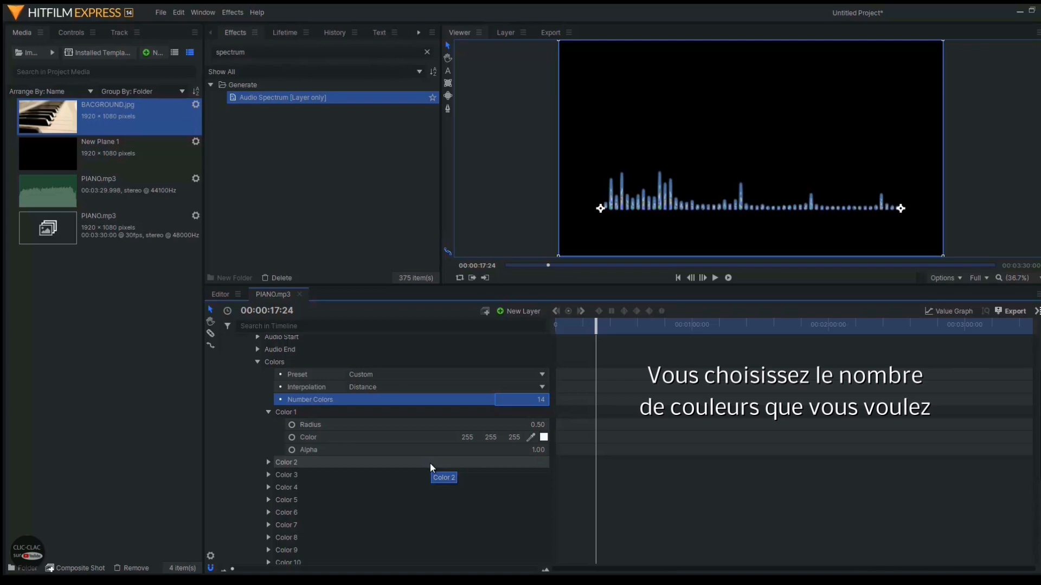
{"action": "left_click", "coordinate": [715, 277]}
{"action": "left_click", "coordinate": [715, 278]}
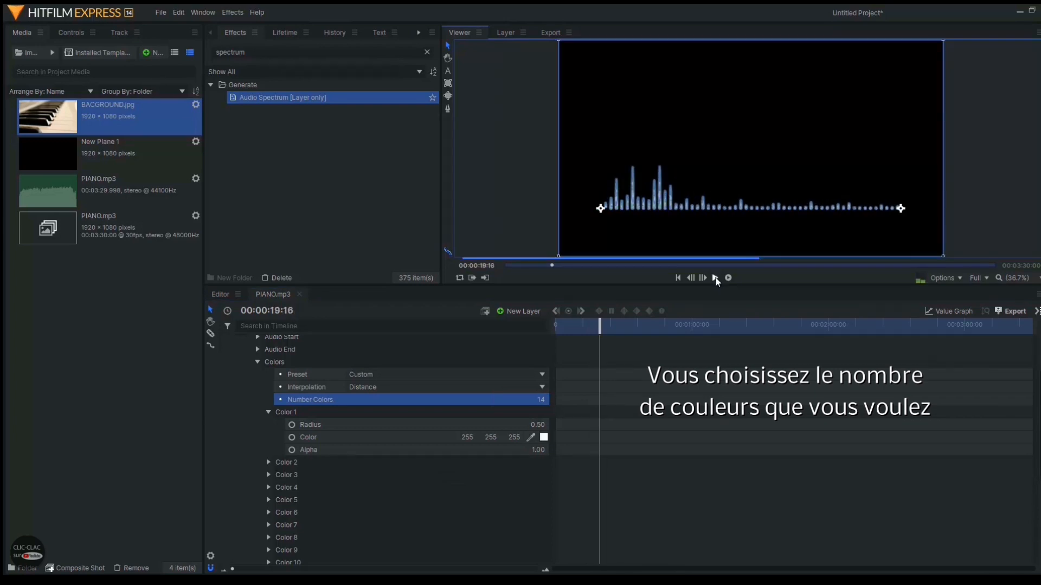
{"action": "left_click", "coordinate": [543, 404]}
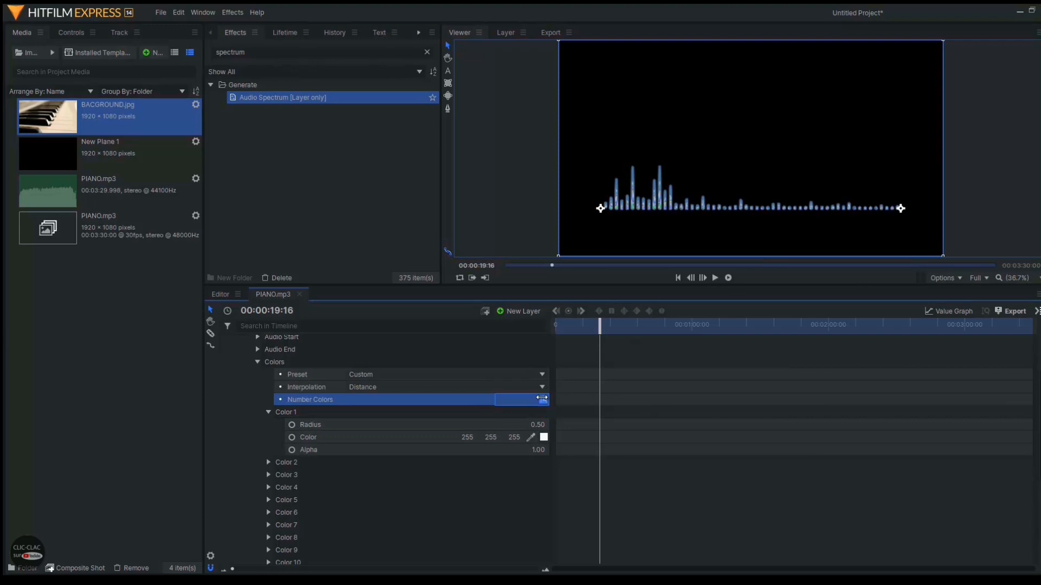
{"action": "type", "text": "1"}
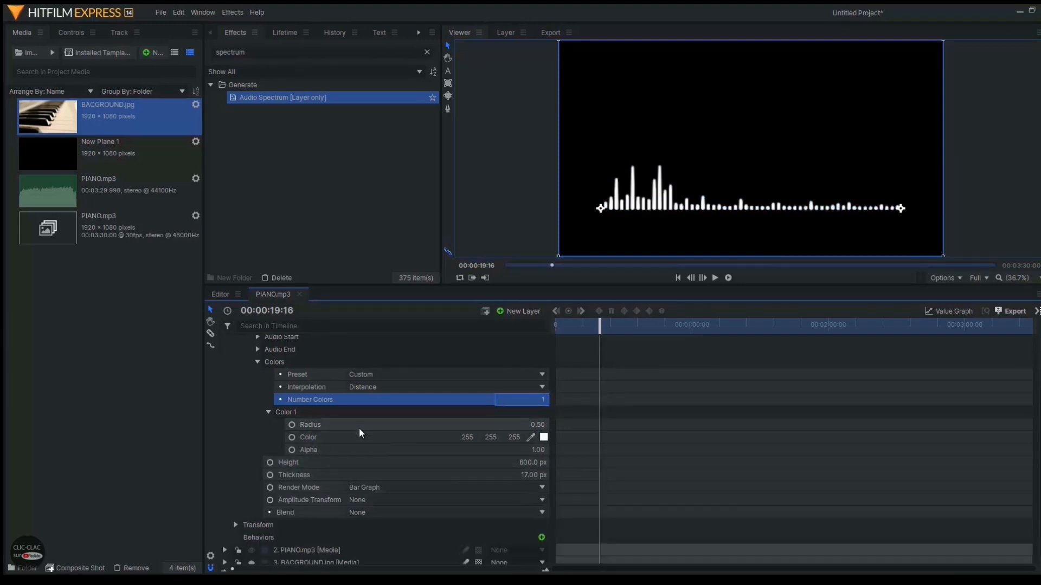
Try a different radius for Color 1 and undo it, and look at its color picker without choosing a color.
{"action": "left_click", "coordinate": [539, 426]}
{"action": "left_click", "coordinate": [539, 425]}
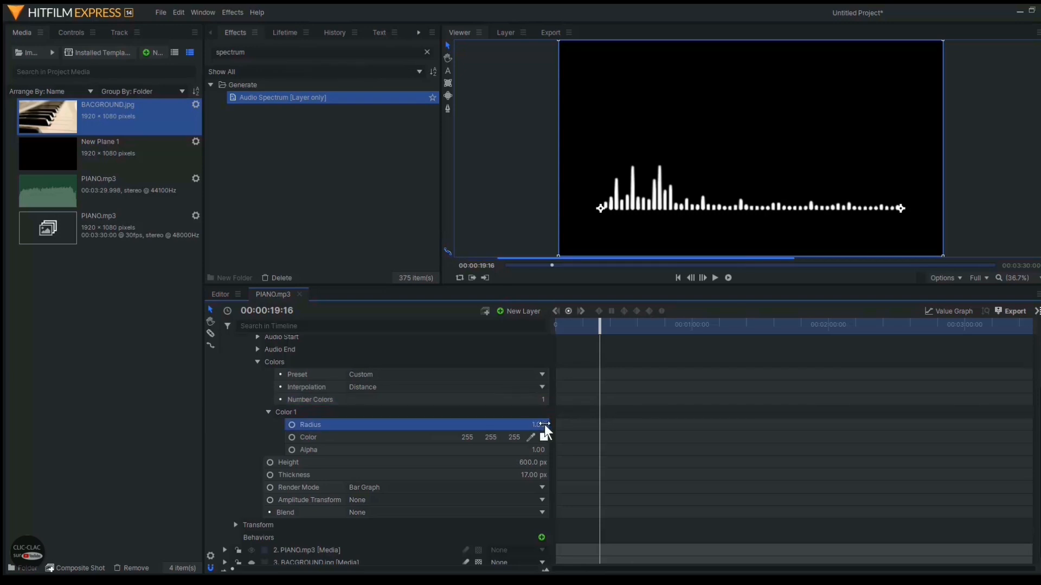
{"action": "key", "text": "ctrl+z"}
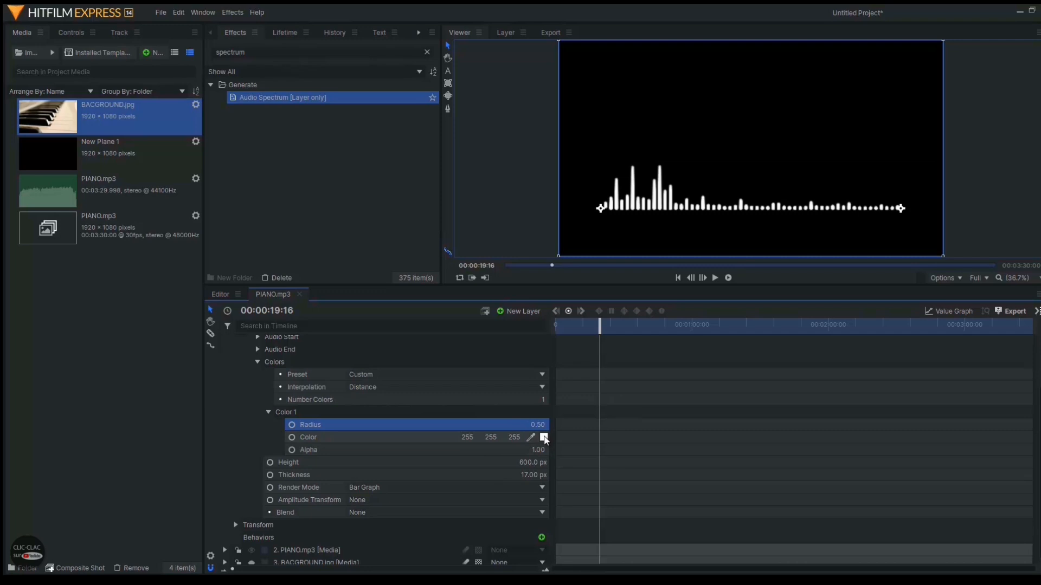
{"action": "left_click", "coordinate": [545, 439]}
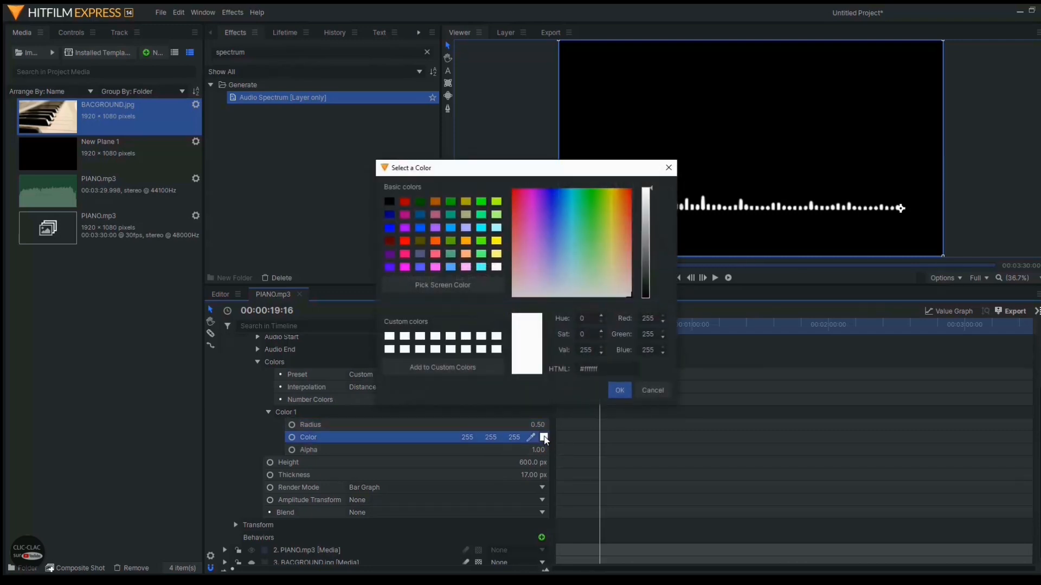
{"action": "key", "text": "Escape"}
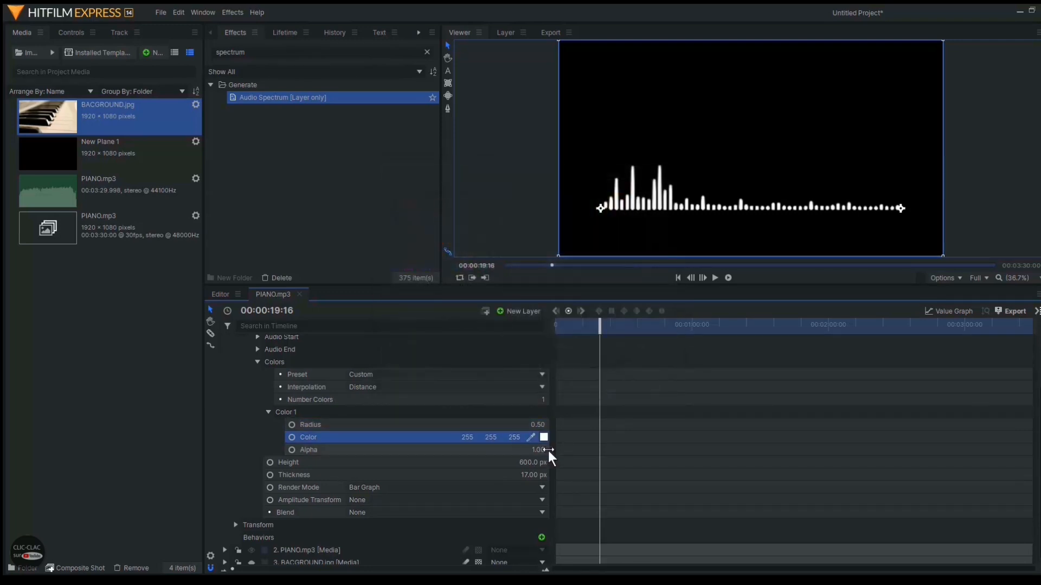
{"action": "left_click", "coordinate": [542, 449]}
Enable keyframing for Color 1's color at the start of the timeline, keeping it white.
{"action": "left_click", "coordinate": [579, 328]}
{"action": "left_click_drag", "start_coordinate": [577, 332], "coordinate": [544, 337]}
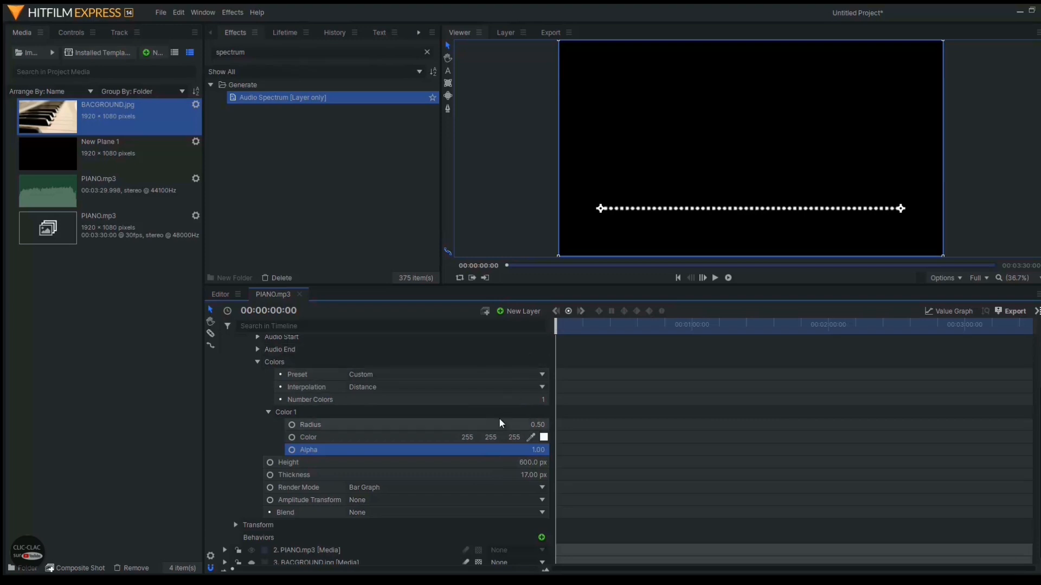
{"action": "left_click", "coordinate": [292, 438]}
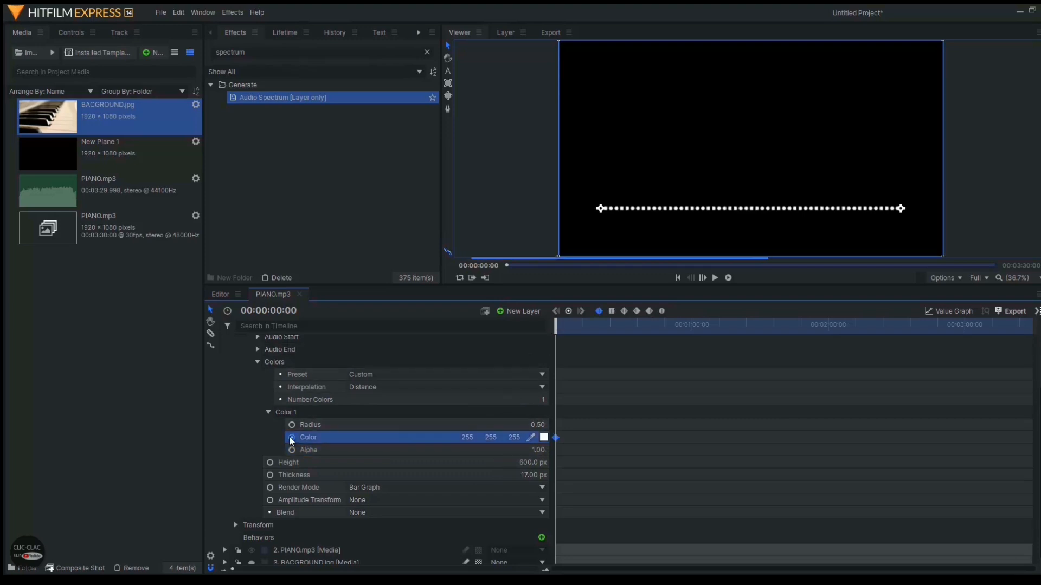
Add a second color keyframe at 00:01:01:06 with Color 1 set to green (85, 255, 127).
{"action": "left_click", "coordinate": [696, 328]}
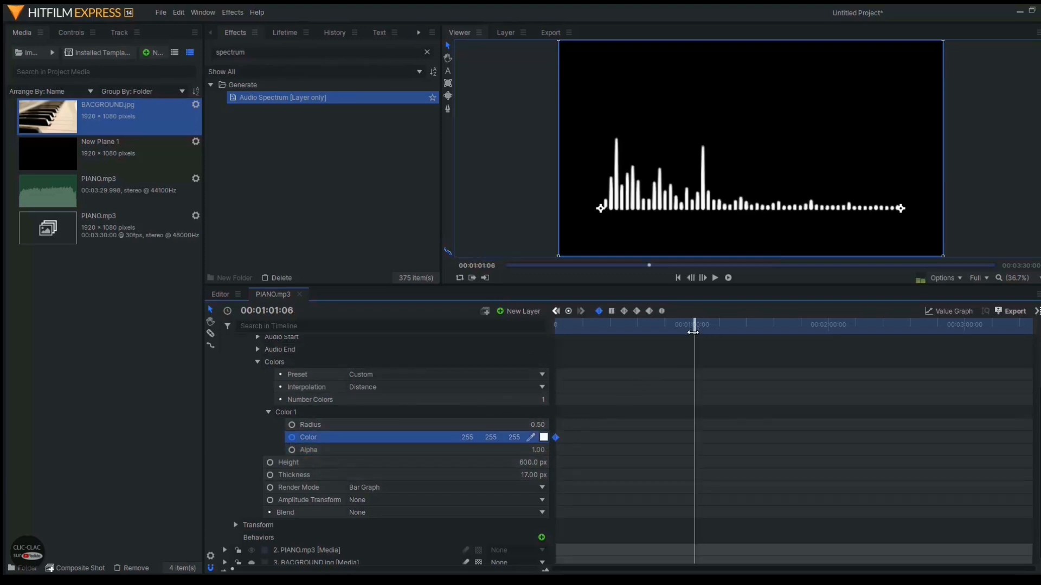
{"action": "left_click", "coordinate": [544, 437]}
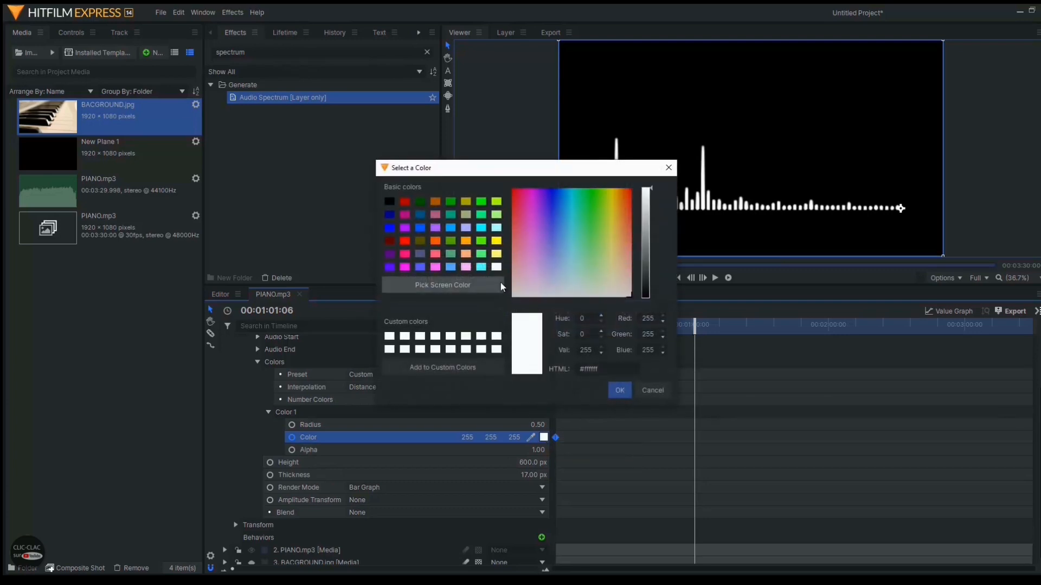
{"action": "left_click", "coordinate": [481, 254]}
{"action": "left_click", "coordinate": [618, 391]}
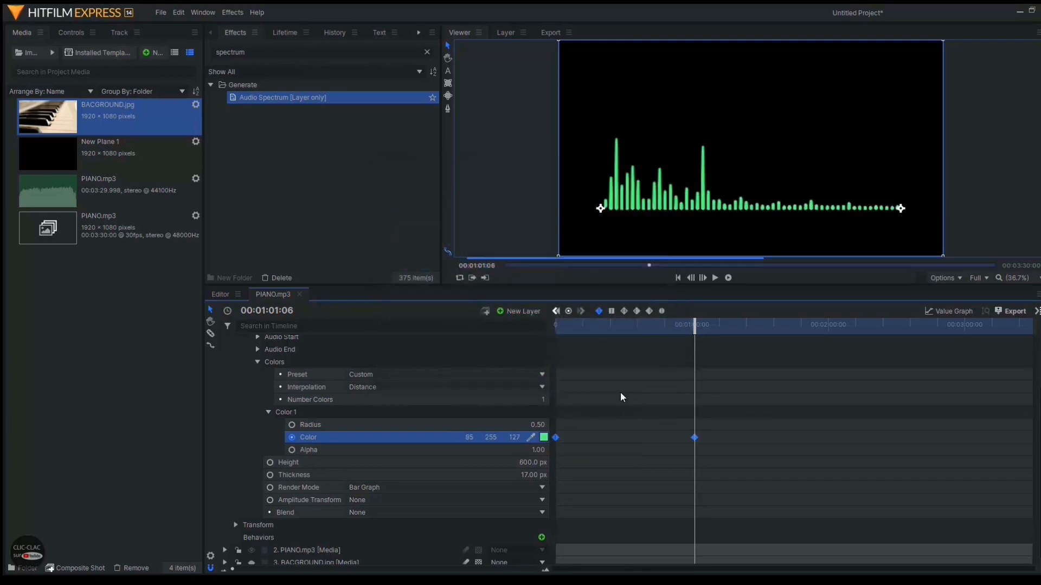
Play back the keyframed color change from the start of the timeline, and scrub ahead to 00:00:45:22.
{"action": "left_click_drag", "start_coordinate": [693, 330], "coordinate": [553, 331]}
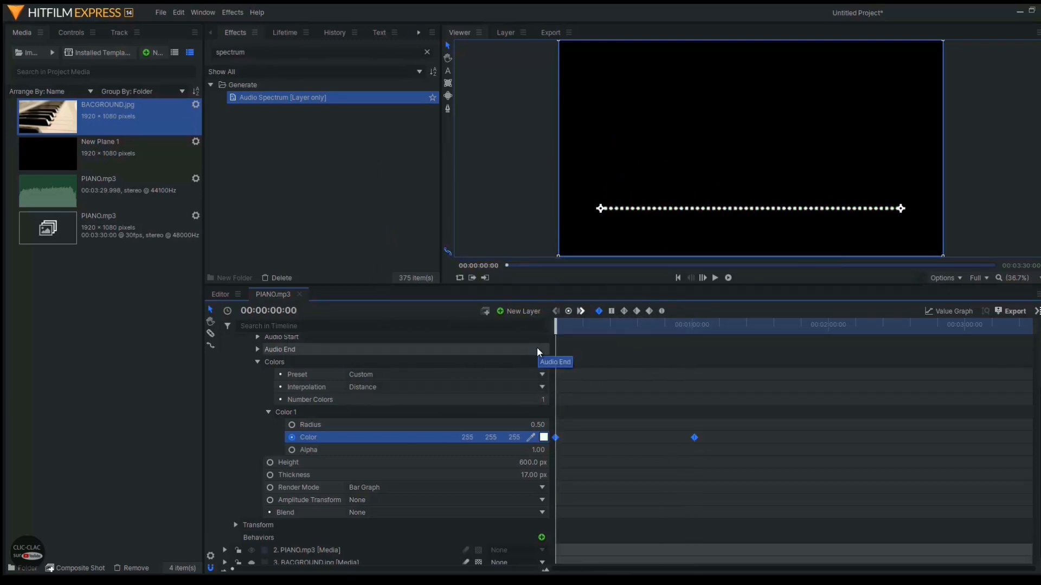
{"action": "left_click", "coordinate": [714, 280]}
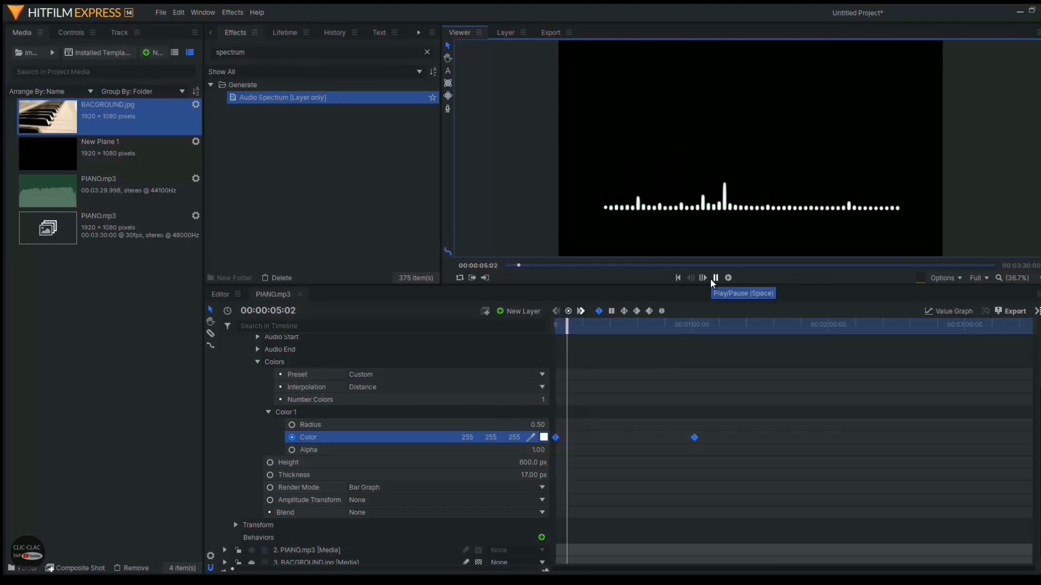
{"action": "left_click_drag", "start_coordinate": [576, 329], "coordinate": [662, 336]}
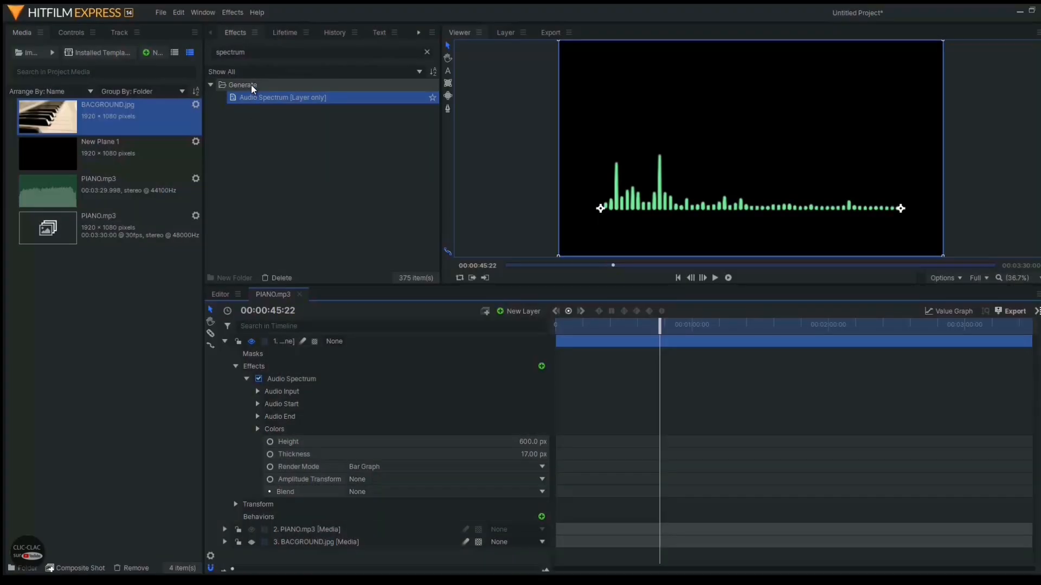
Find the Polar Warp effect, add it to the plane layer, and place it below Audio Spectrum in the effects order.
{"action": "left_click_drag", "start_coordinate": [246, 52], "coordinate": [211, 60]}
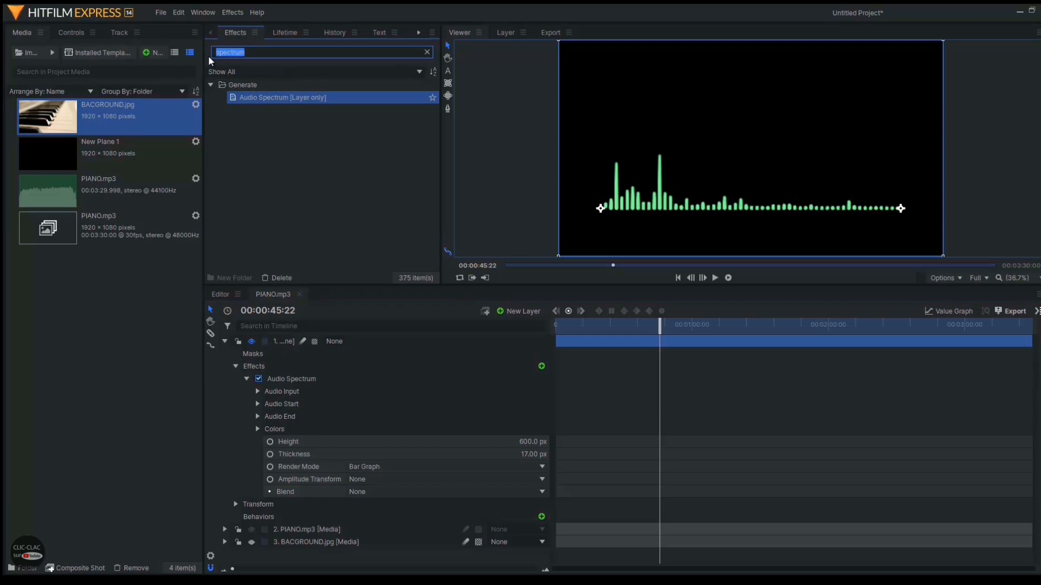
{"action": "type", "text": "polar"}
{"action": "left_click_drag", "start_coordinate": [265, 99], "coordinate": [262, 329]}
{"action": "left_click_drag", "start_coordinate": [272, 366], "coordinate": [284, 384]}
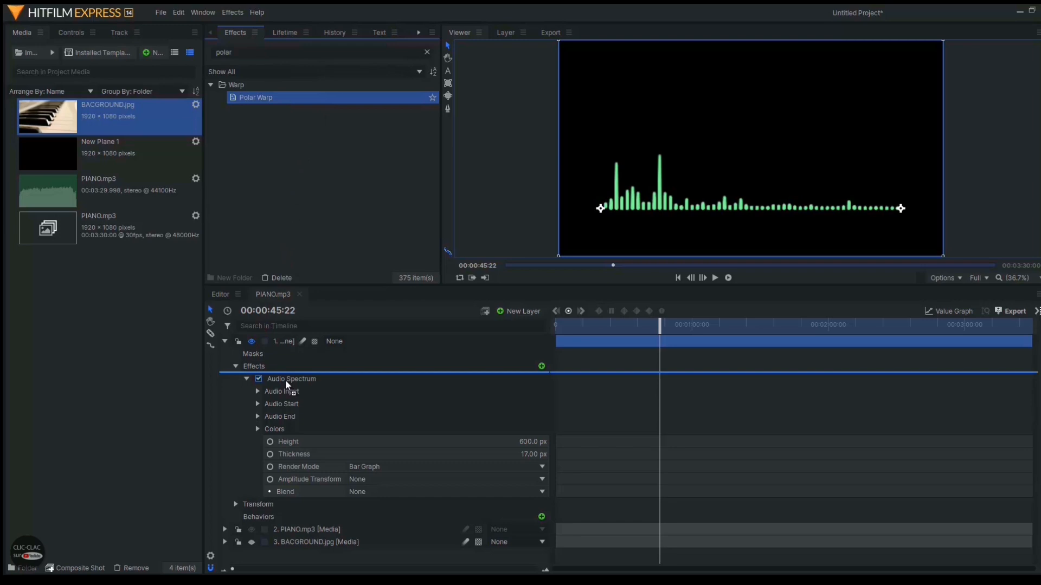
{"action": "left_click_drag", "start_coordinate": [285, 379], "coordinate": [285, 379]}
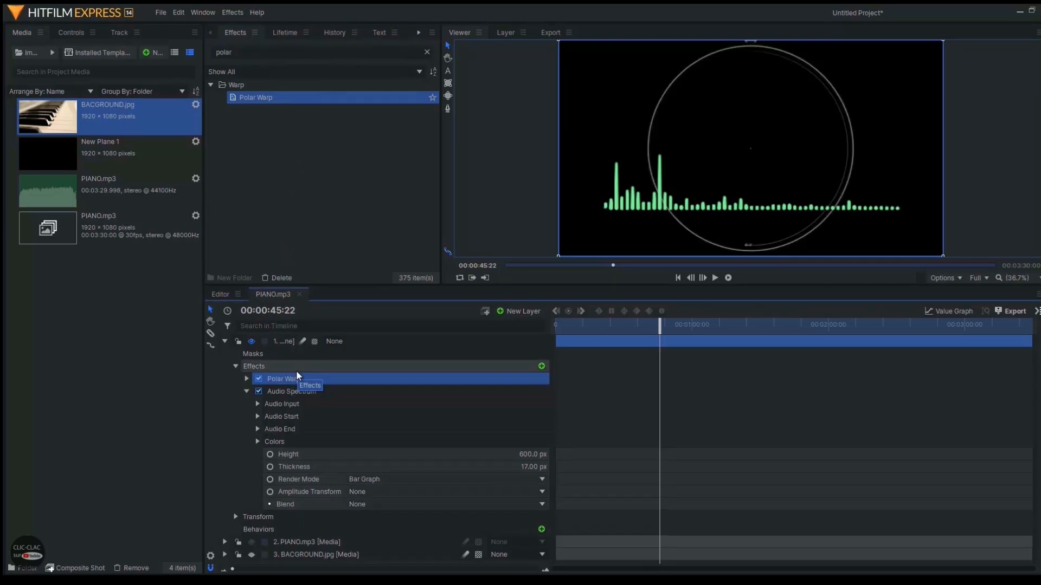
{"action": "left_click", "coordinate": [248, 393]}
{"action": "left_click_drag", "start_coordinate": [307, 378], "coordinate": [307, 393]}
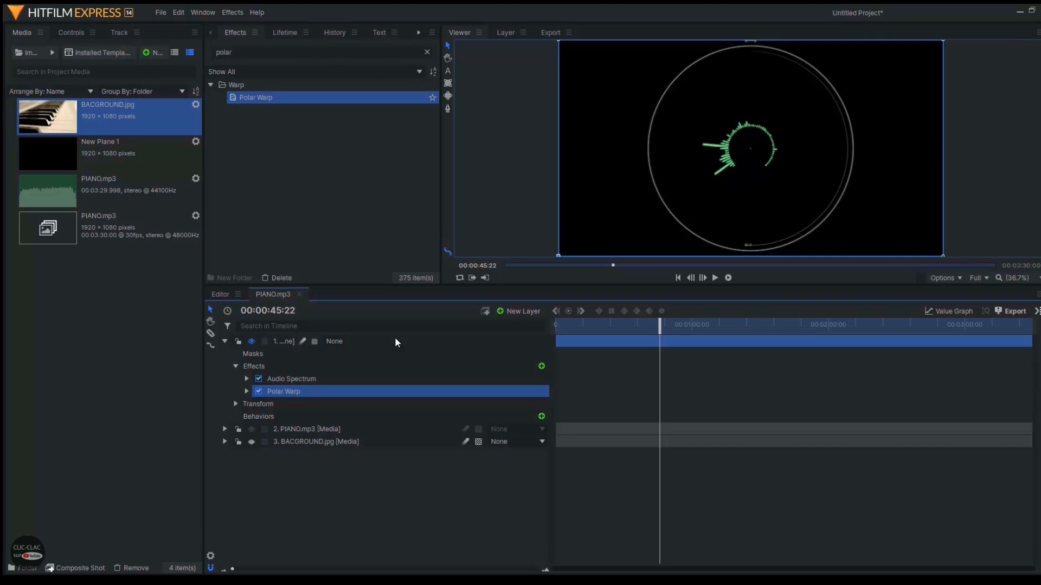
Set the spectrum's Audio Start X position to -1105 and Audio End X position to 959, and preview the circular spectrum.
{"action": "left_click", "coordinate": [247, 378]}
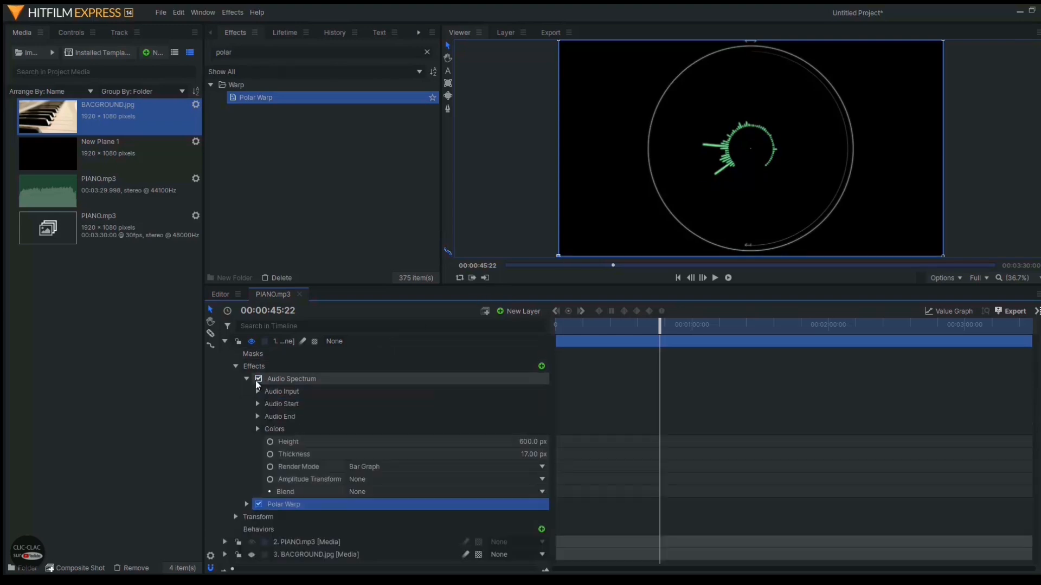
{"action": "left_click", "coordinate": [257, 404]}
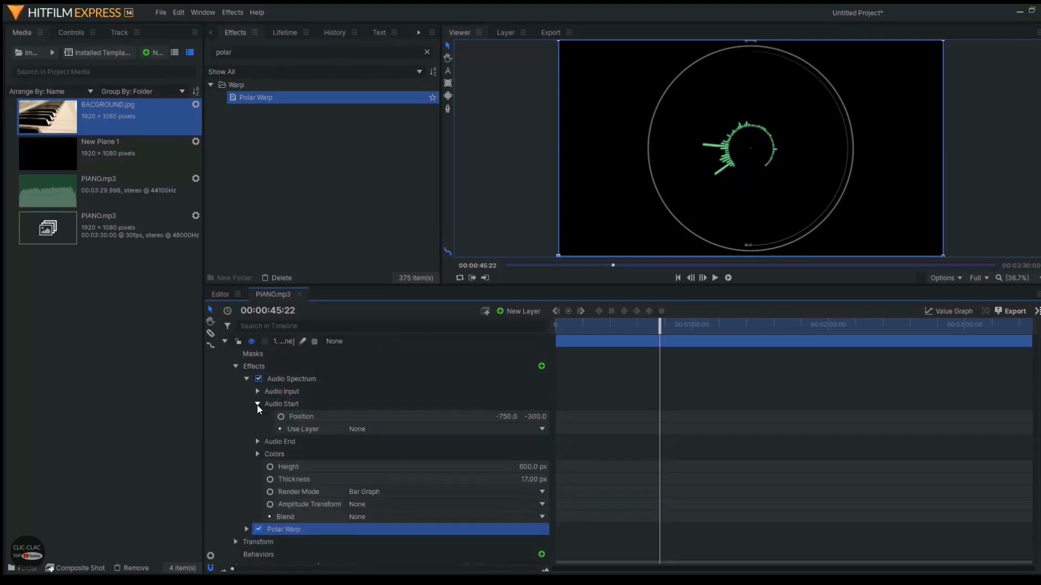
{"action": "left_click", "coordinate": [258, 443]}
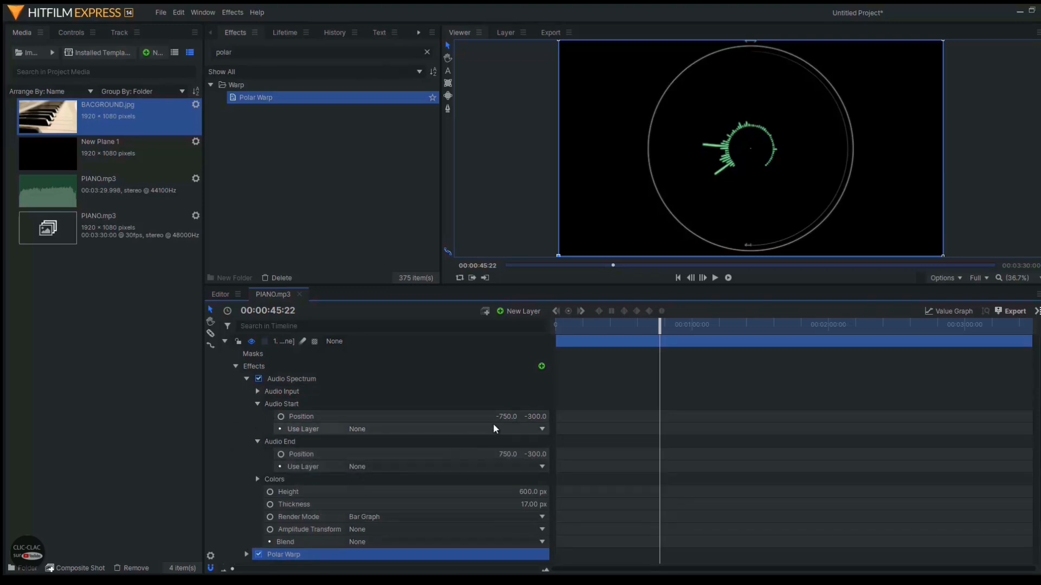
{"action": "left_click_drag", "start_coordinate": [496, 417], "coordinate": [510, 451]}
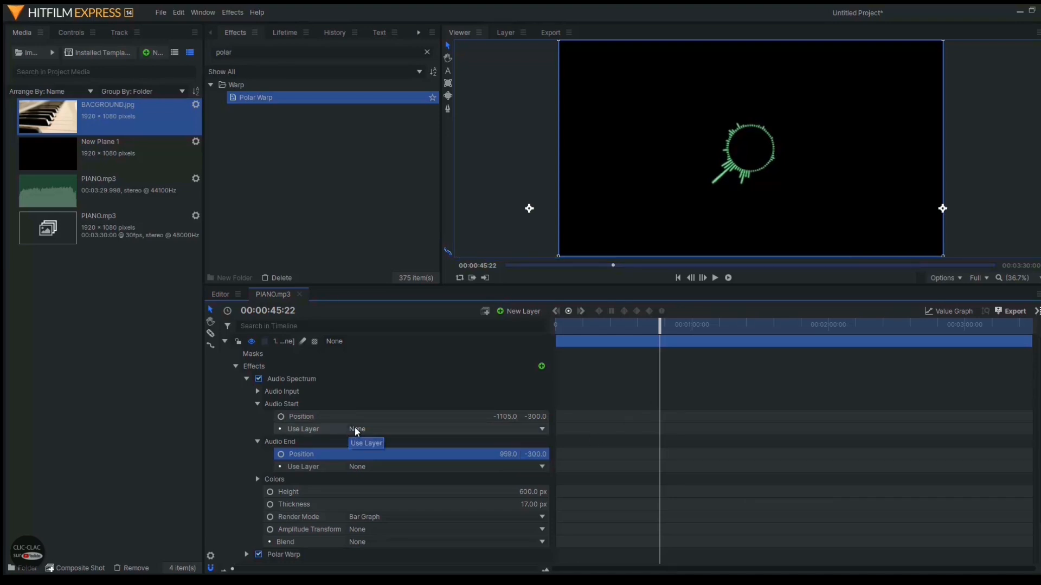
{"action": "left_click", "coordinate": [716, 278]}
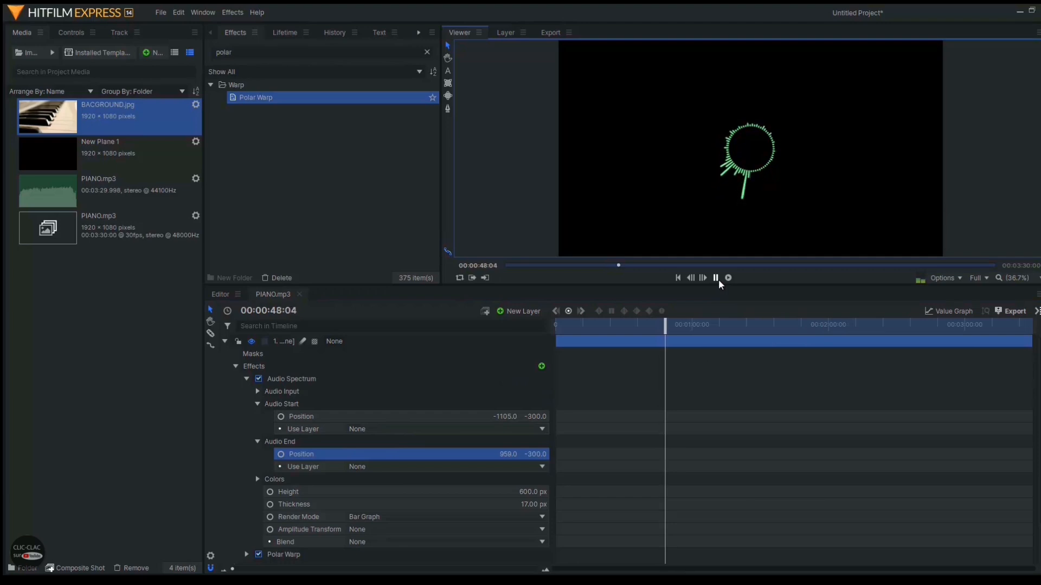
{"action": "left_click", "coordinate": [717, 278]}
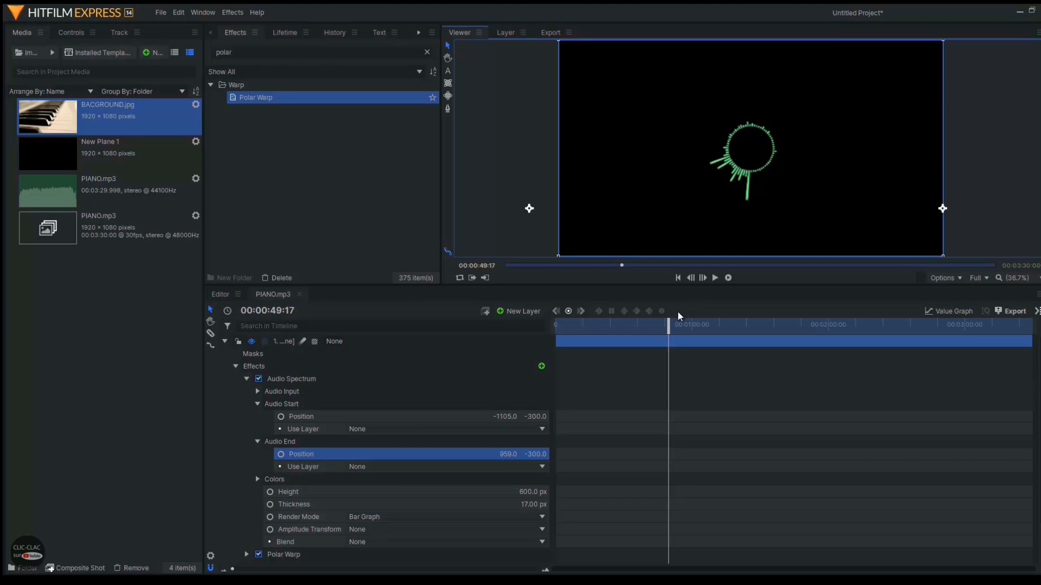
Scale up the plane layer uniformly through its transform to enlarge the circular spectrum.
{"action": "left_click", "coordinate": [247, 379]}
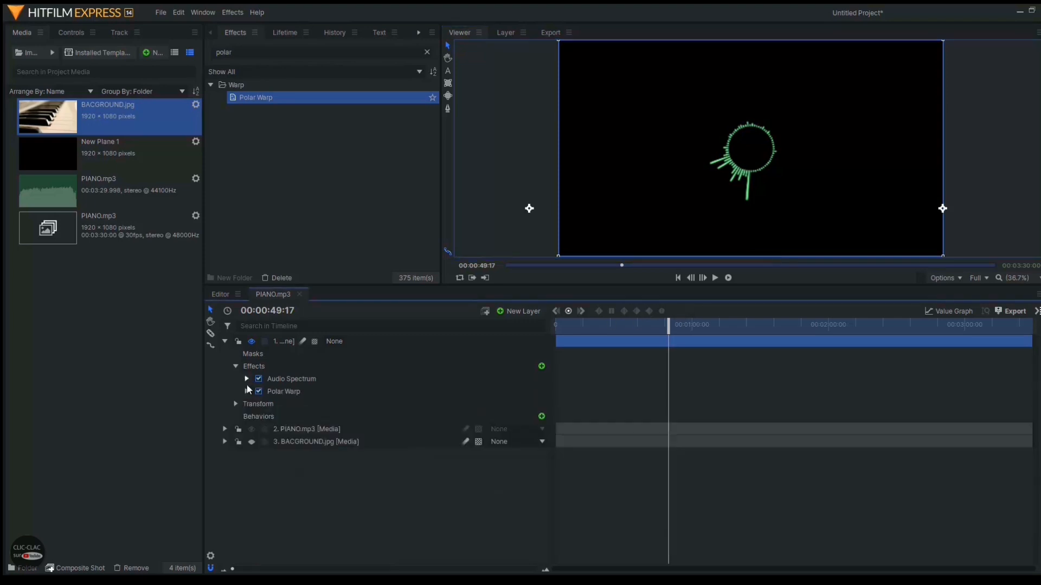
{"action": "left_click", "coordinate": [252, 404]}
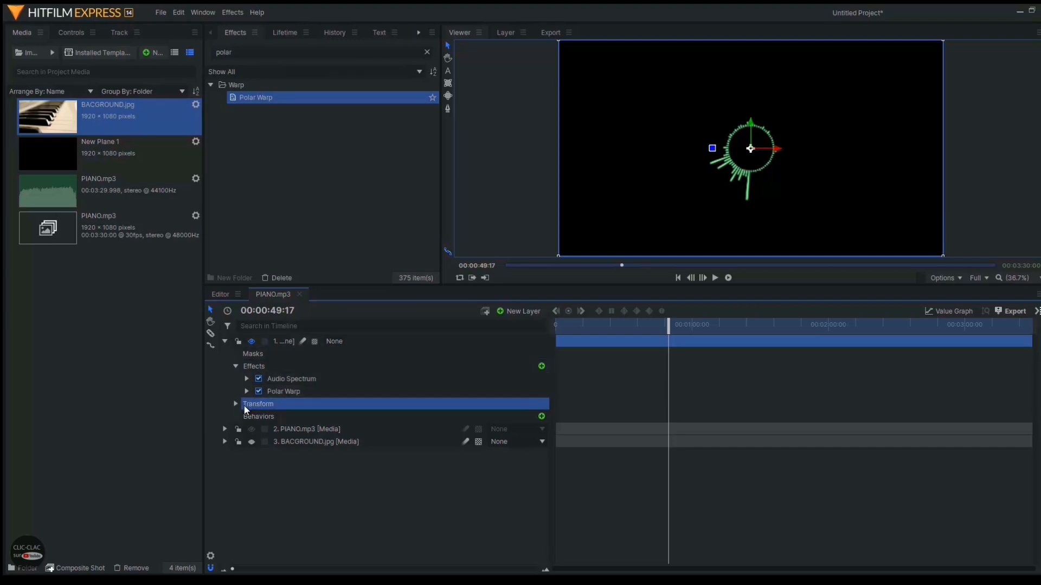
{"action": "left_click", "coordinate": [236, 404]}
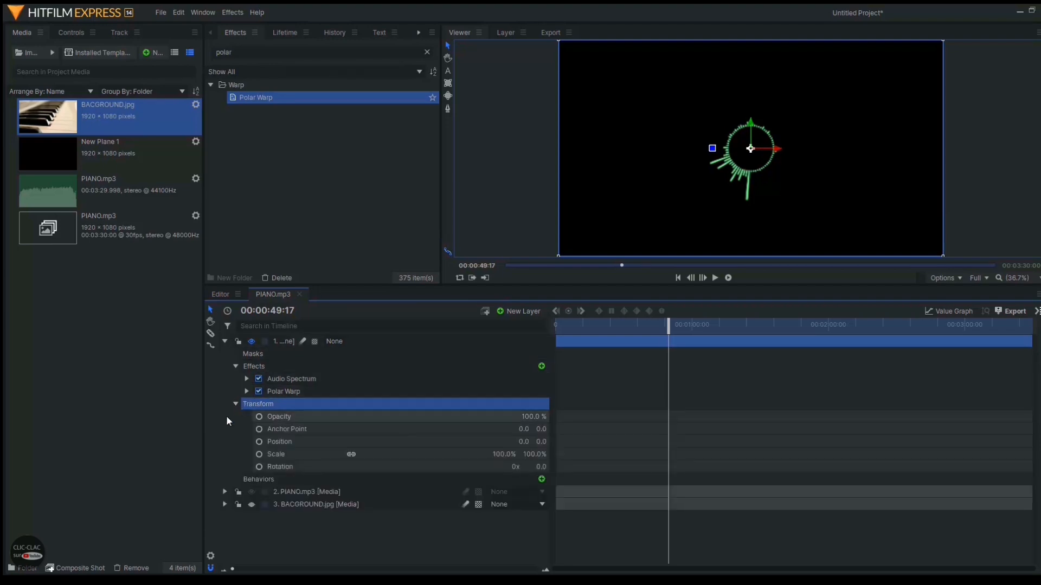
{"action": "left_click_drag", "start_coordinate": [497, 455], "coordinate": [499, 454]}
{"action": "left_click", "coordinate": [236, 405]}
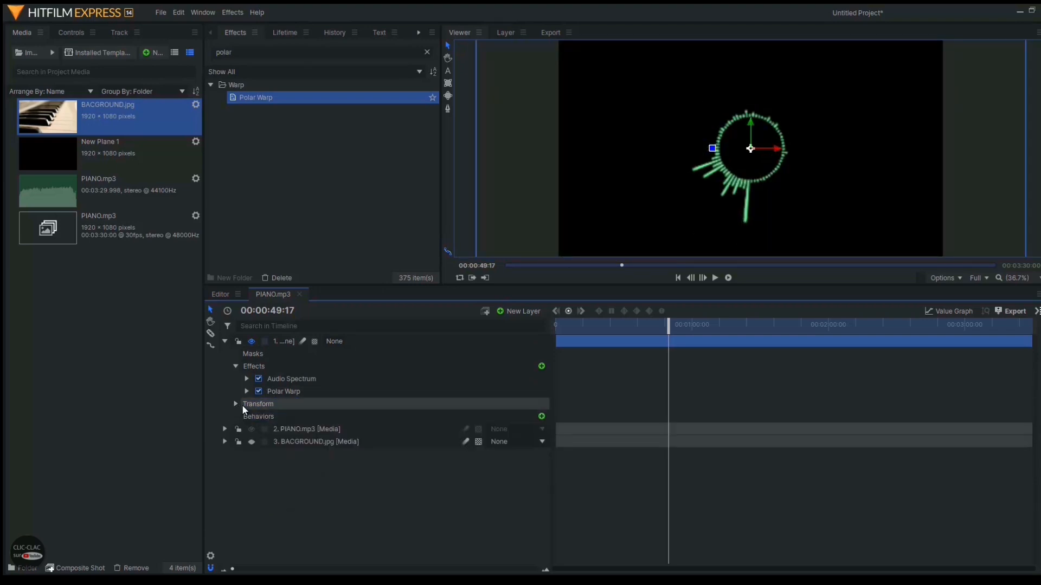
Duplicate the Audio Spectrum effect on the plane layer.
{"action": "left_click", "coordinate": [297, 386]}
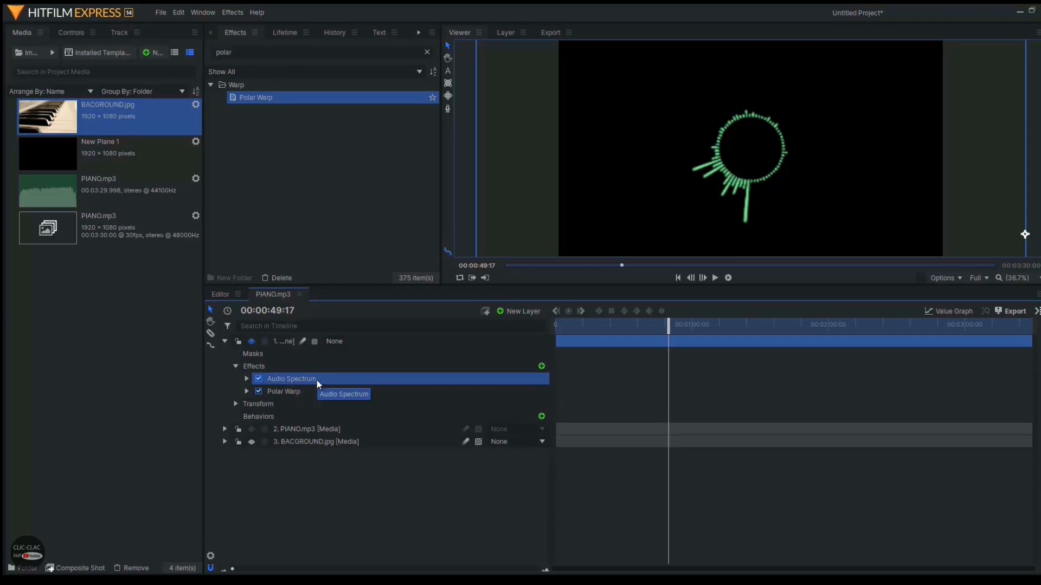
{"action": "right_click", "coordinate": [318, 383]}
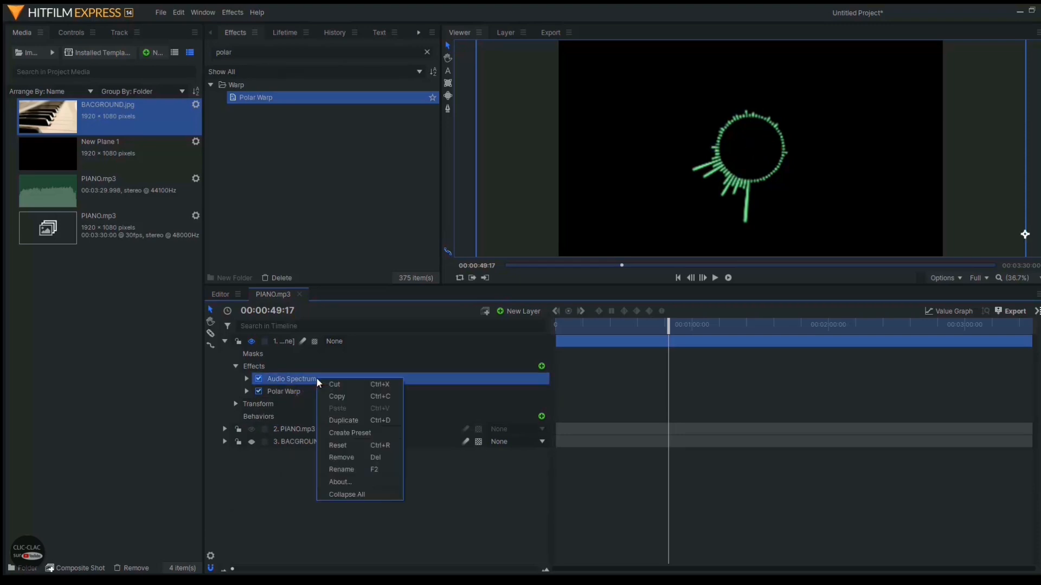
{"action": "left_click", "coordinate": [342, 417]}
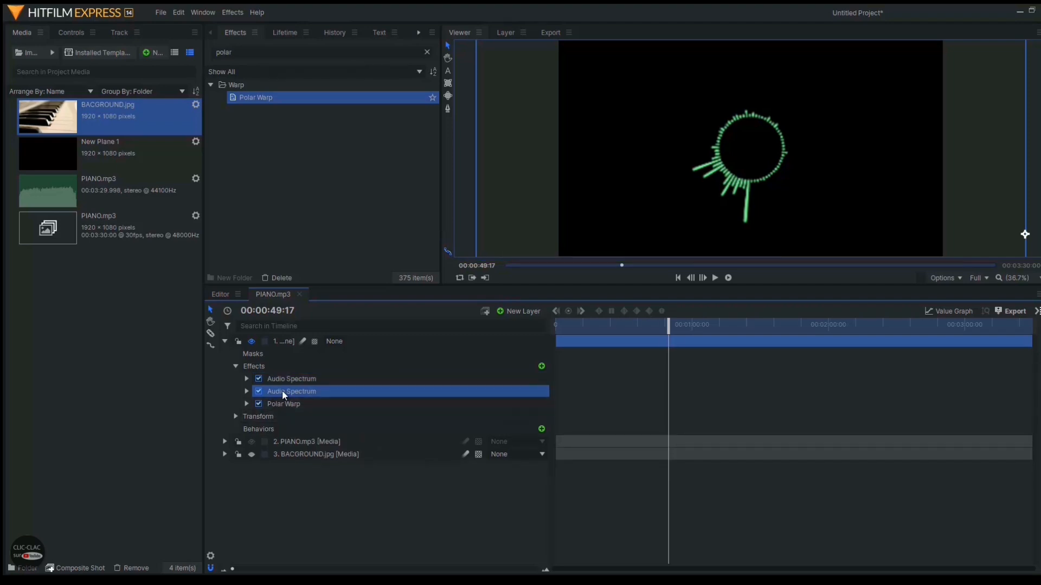
Set Color 1 of the second Audio Spectrum effect to red (255, 0, 0).
{"action": "left_click", "coordinate": [247, 391]}
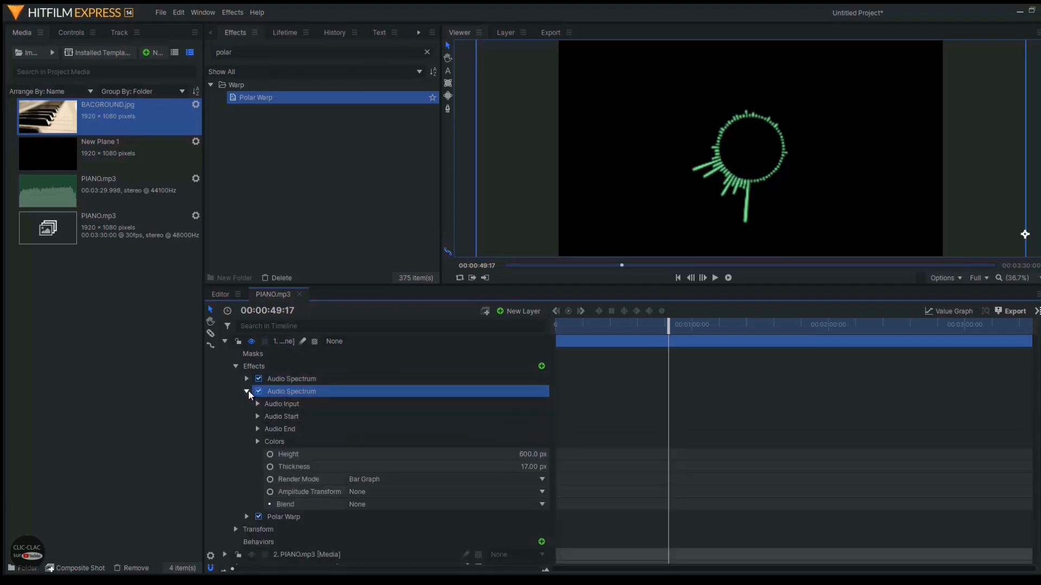
{"action": "left_click", "coordinate": [259, 442]}
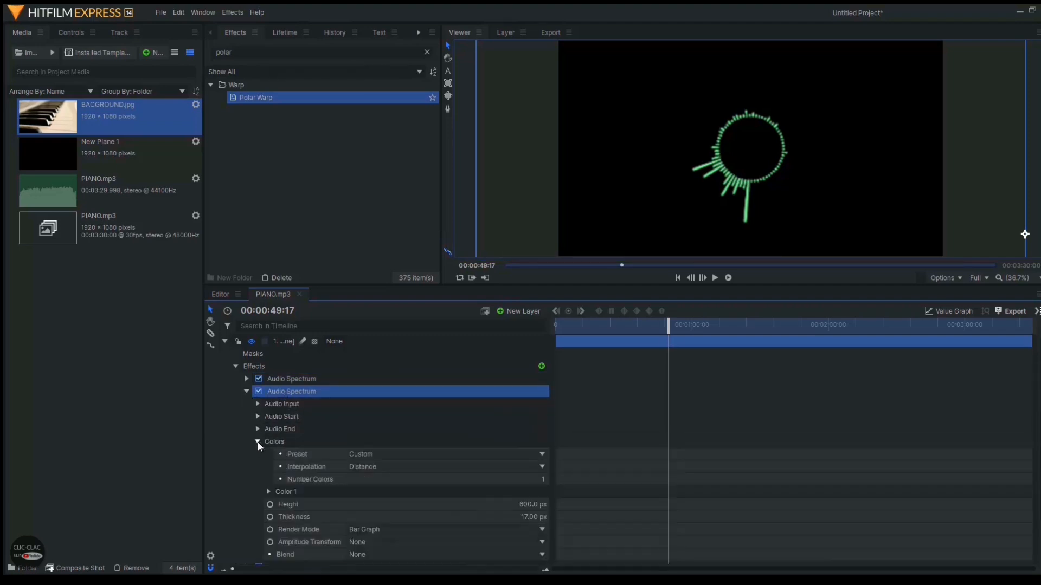
{"action": "left_click", "coordinate": [270, 493]}
{"action": "left_click", "coordinate": [544, 516]}
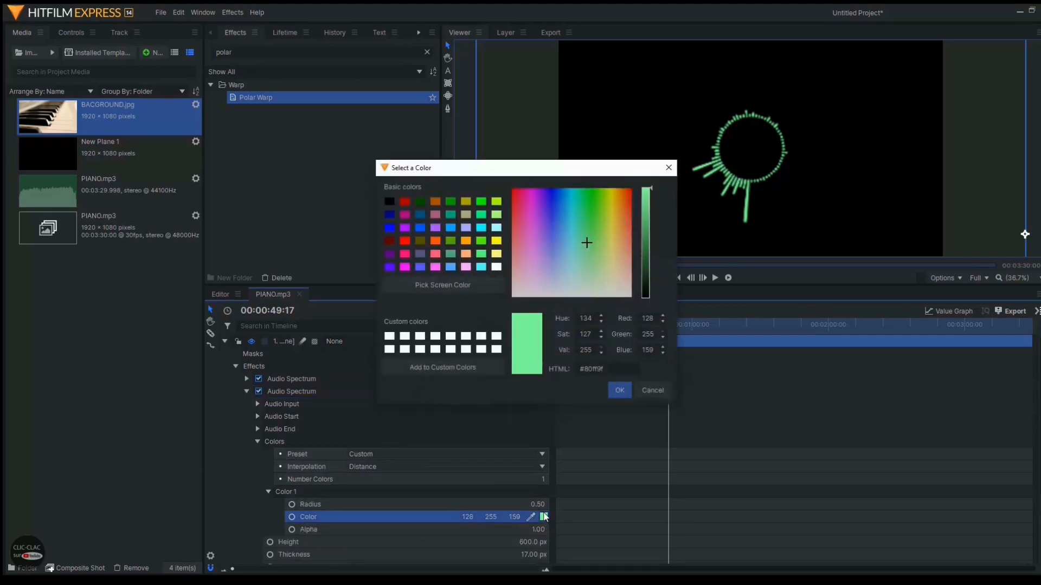
{"action": "left_click", "coordinate": [408, 242]}
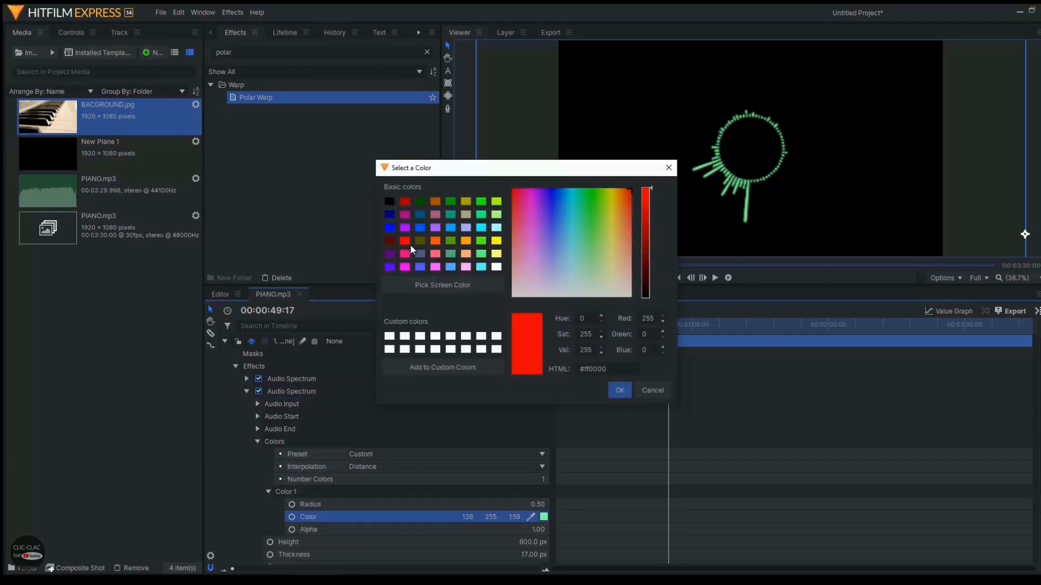
{"action": "left_click", "coordinate": [621, 391]}
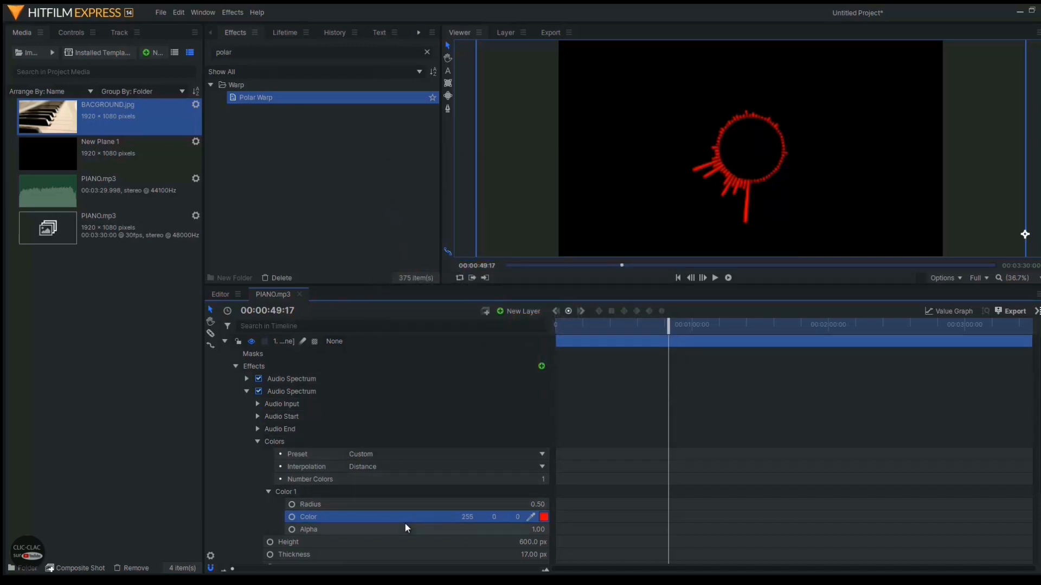
Set the second Audio Spectrum's Amplitude Transform to Flip and its Blend to Normal.
{"action": "left_click", "coordinate": [398, 468]}
{"action": "left_click", "coordinate": [398, 468]}
{"action": "scroll", "coordinate": [385, 488], "scroll_direction": "down", "scroll_amount": 3}
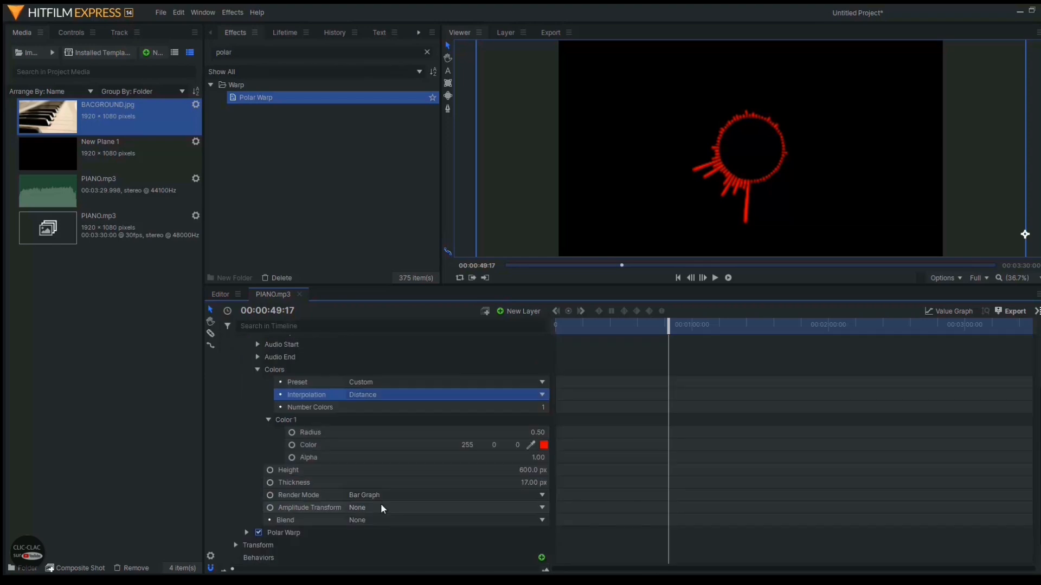
{"action": "left_click", "coordinate": [382, 506]}
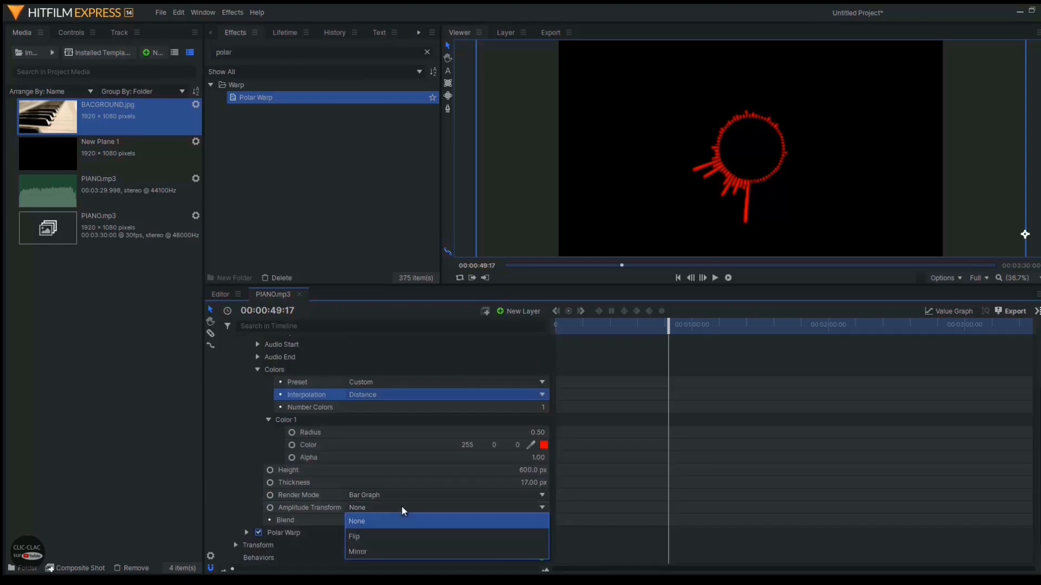
{"action": "left_click", "coordinate": [392, 539]}
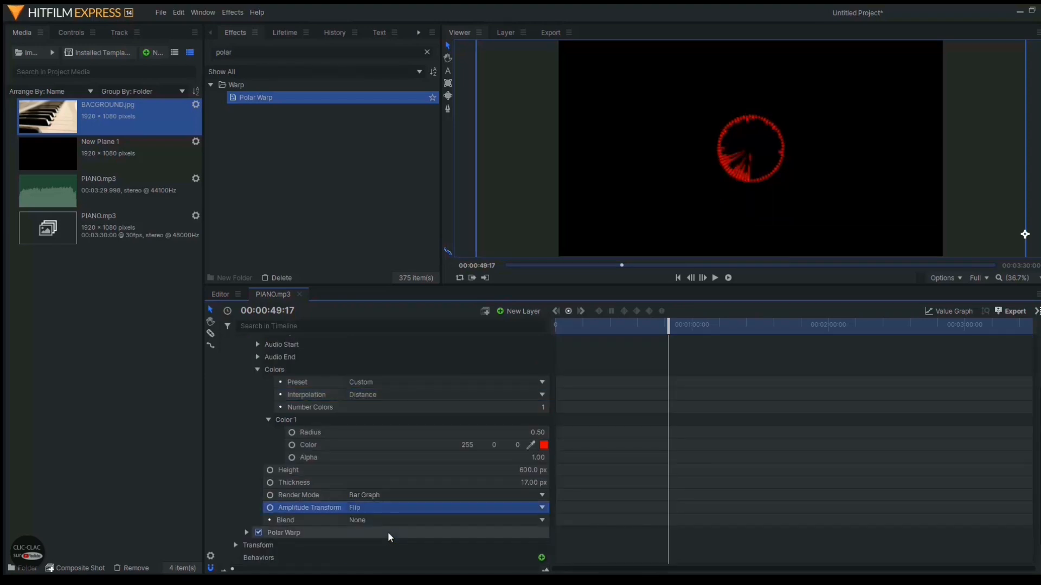
{"action": "left_click", "coordinate": [366, 520]}
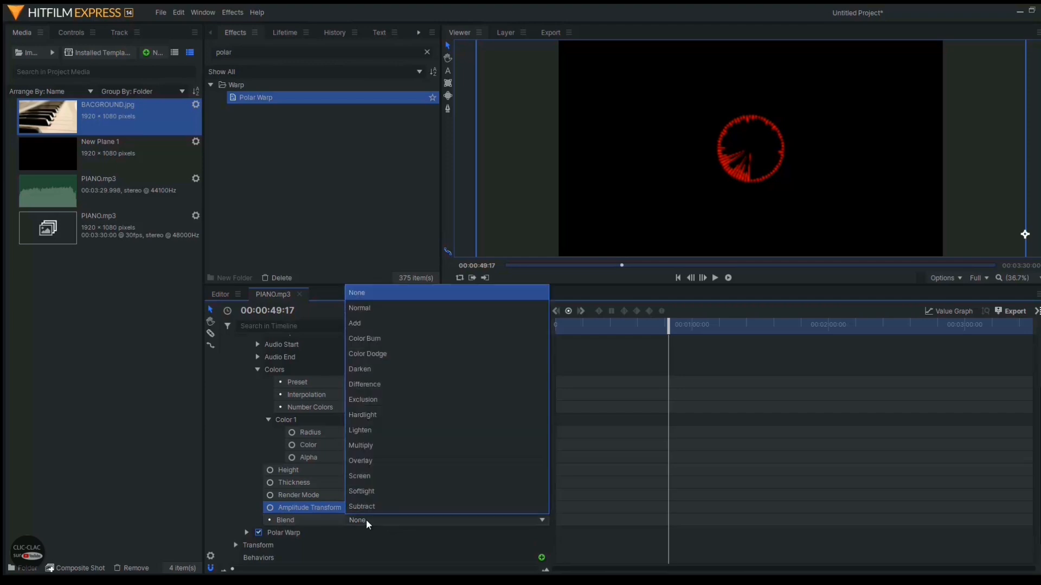
{"action": "left_click", "coordinate": [389, 308]}
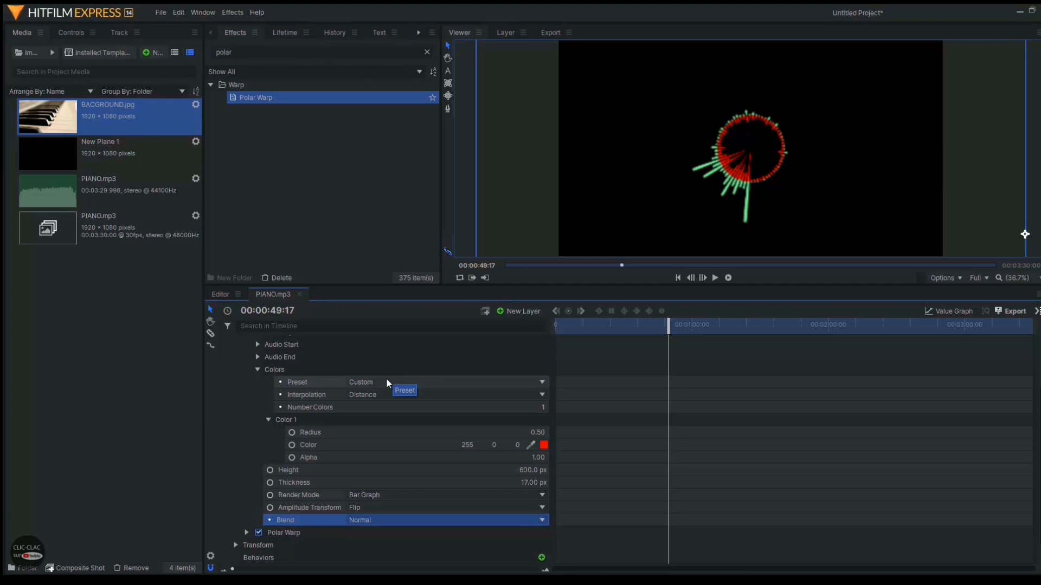
{"action": "left_click", "coordinate": [258, 370]}
{"action": "left_click", "coordinate": [235, 358]}
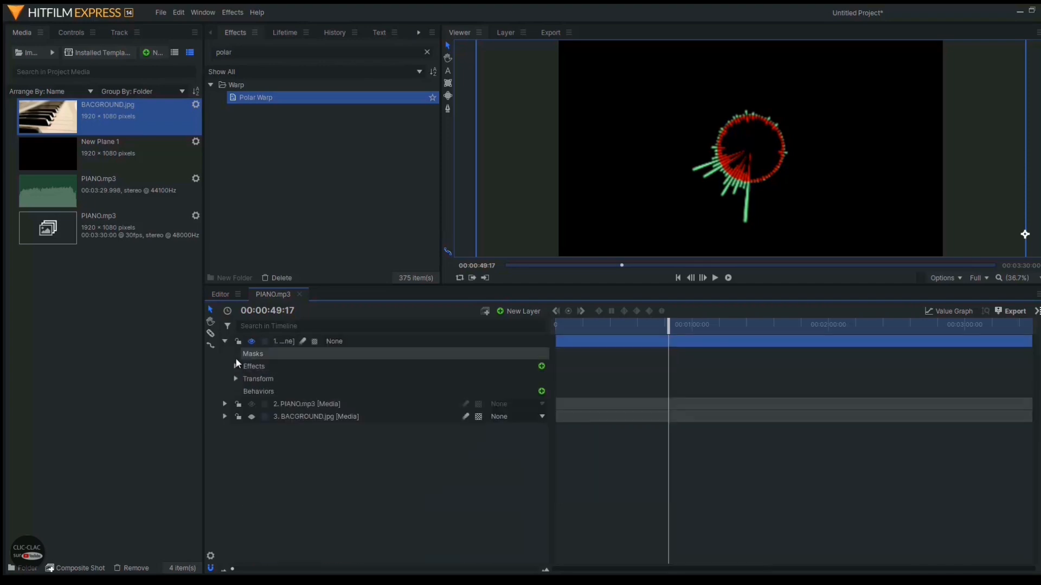
Compare the two Audio Spectrum effects in the plane's effects list and review the second one's Blend setting.
{"action": "left_click", "coordinate": [236, 367]}
{"action": "left_click", "coordinate": [247, 392]}
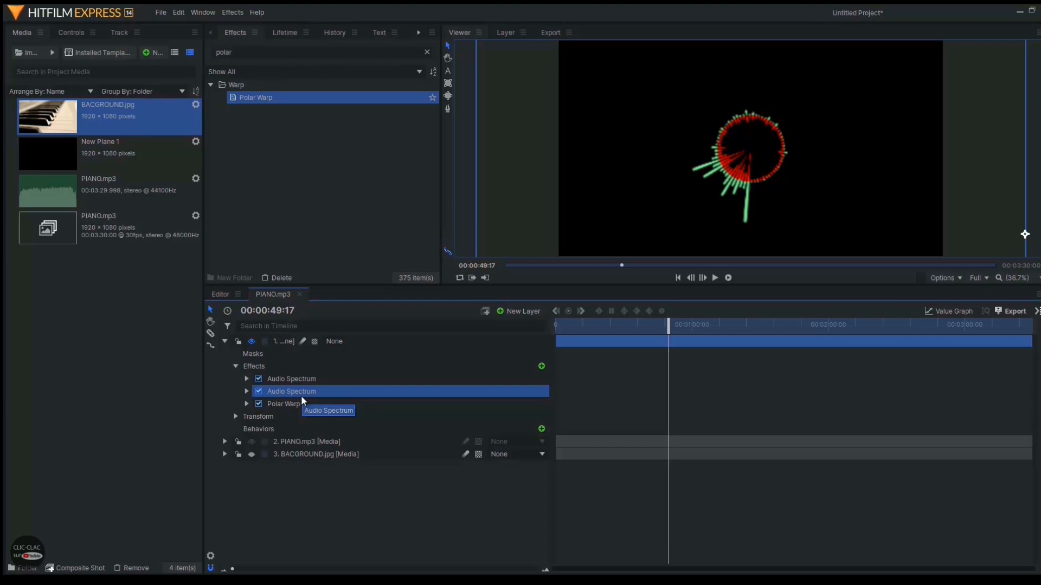
{"action": "left_click", "coordinate": [333, 379]}
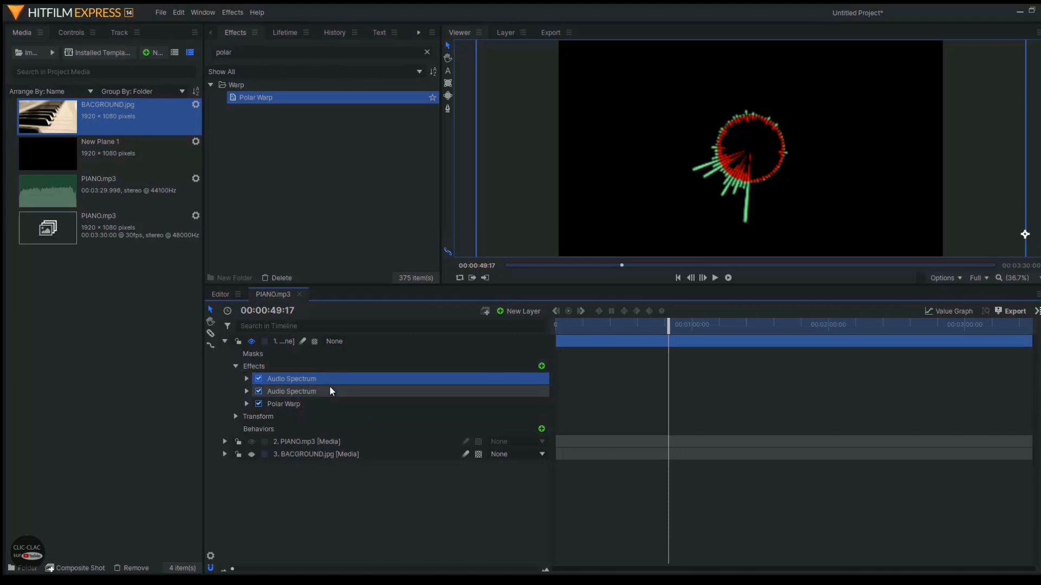
{"action": "left_click", "coordinate": [328, 393]}
{"action": "left_click", "coordinate": [326, 379]}
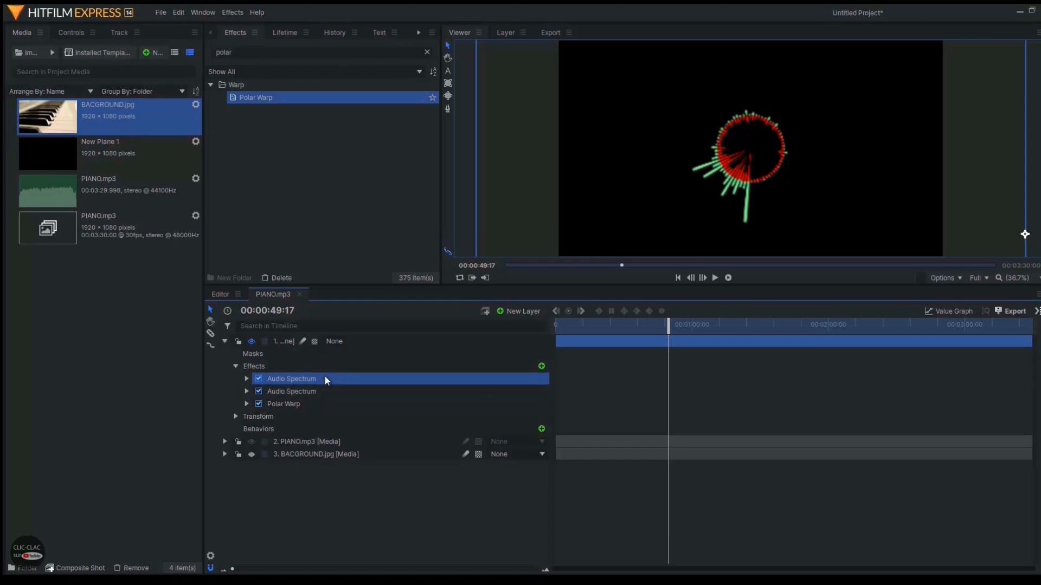
{"action": "left_click", "coordinate": [327, 392]}
{"action": "left_click", "coordinate": [246, 392]}
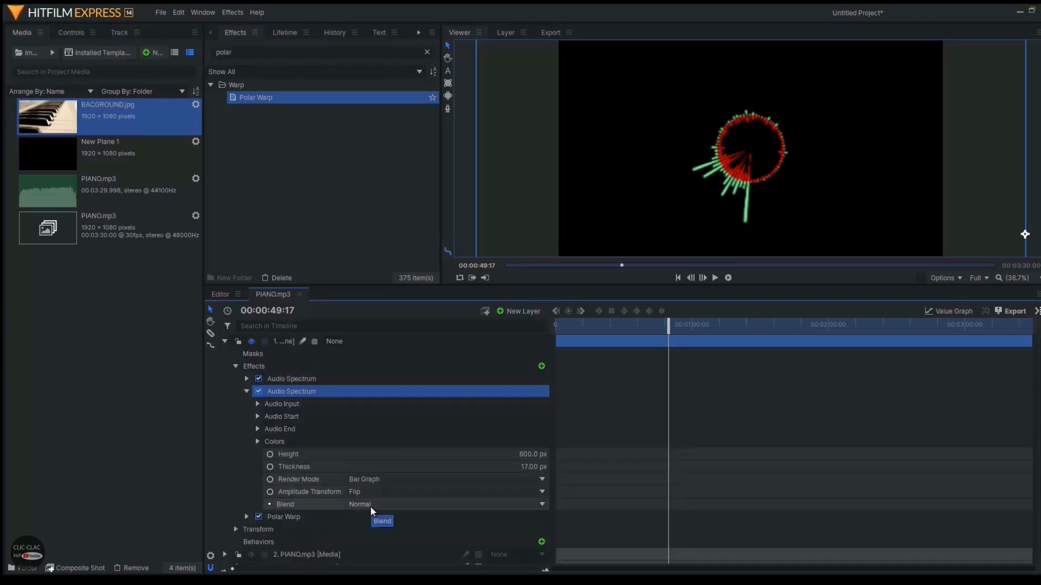
Play back the circular spectrum to check how the red and green bars react to the audio.
{"action": "left_click", "coordinate": [715, 278]}
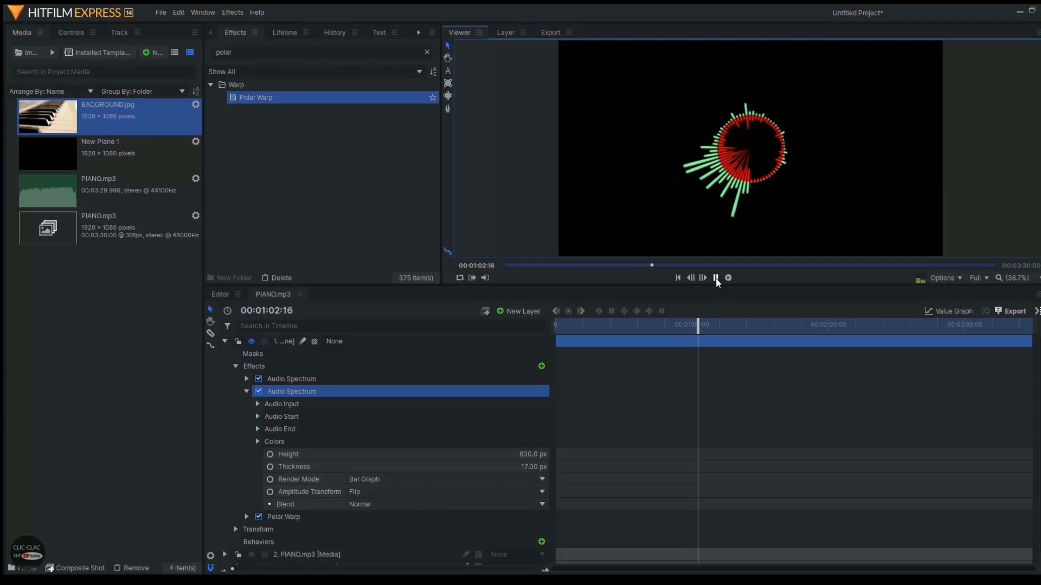
{"action": "left_click", "coordinate": [716, 278]}
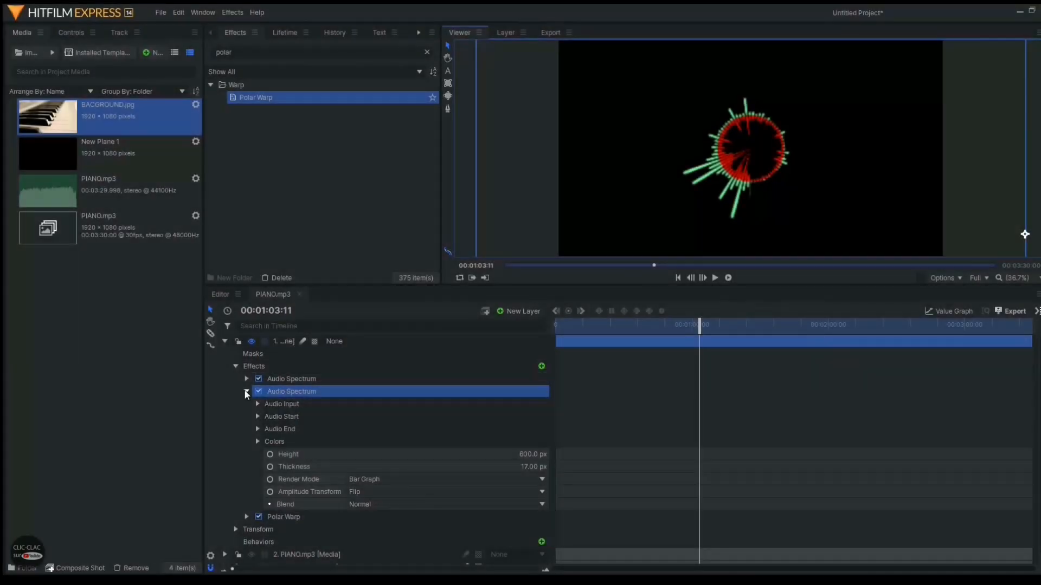
{"action": "left_click", "coordinate": [247, 392]}
Search the effects for "wavef" and add the Audio Waveform effect to the plane layer.
{"action": "left_click", "coordinate": [213, 52]}
{"action": "type", "text": "wavef"}
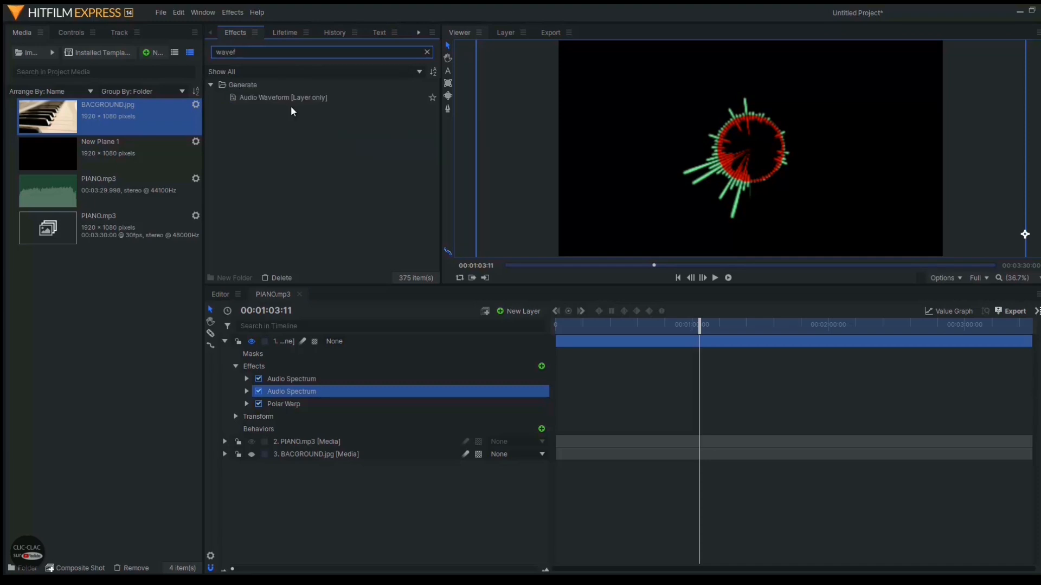
{"action": "left_click", "coordinate": [296, 102]}
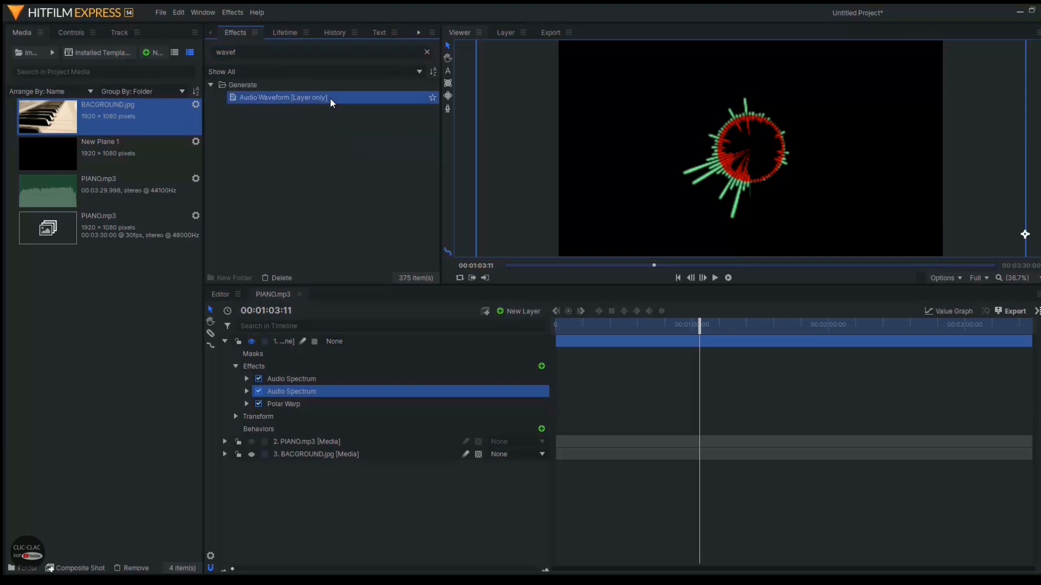
{"action": "left_click_drag", "start_coordinate": [302, 374], "coordinate": [314, 351]}
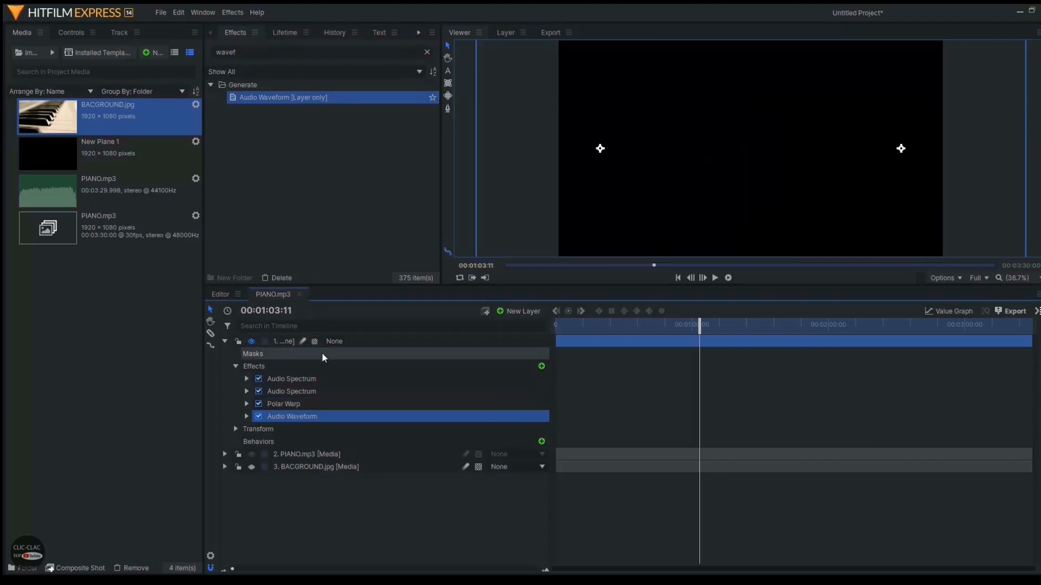
Disable Polar Warp and both Audio Spectrum effects on the plane and preview the Audio Waveform alone.
{"action": "left_click", "coordinate": [258, 403]}
{"action": "left_click", "coordinate": [259, 391]}
{"action": "left_click", "coordinate": [258, 379]}
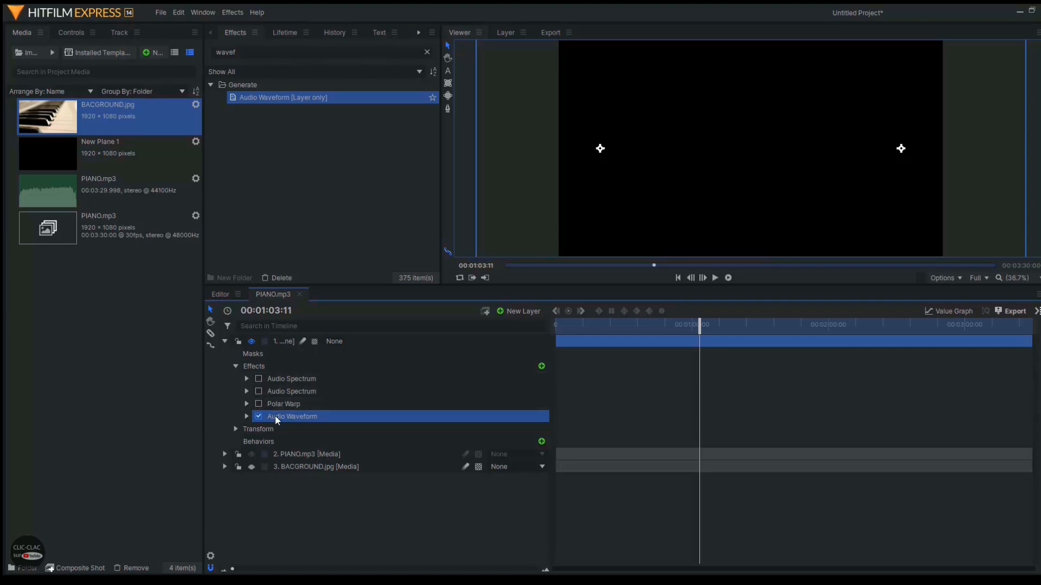
{"action": "left_click", "coordinate": [716, 278]}
{"action": "left_click", "coordinate": [715, 278]}
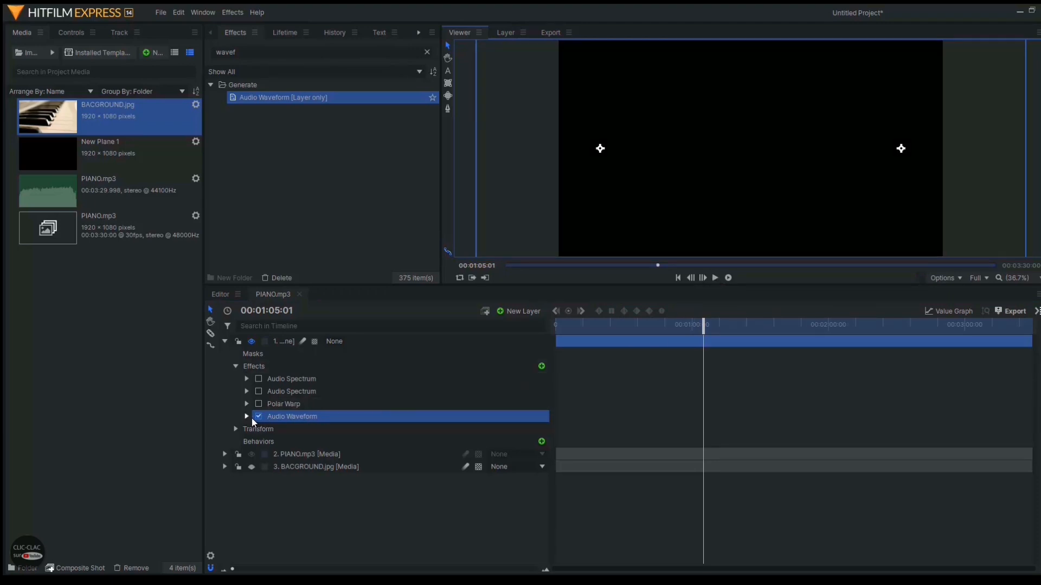
Set the Audio Waveform's Audio Layer to 2. PIANO.mp3 and preview the animated waveform.
{"action": "left_click", "coordinate": [248, 418]}
{"action": "left_click", "coordinate": [257, 429]}
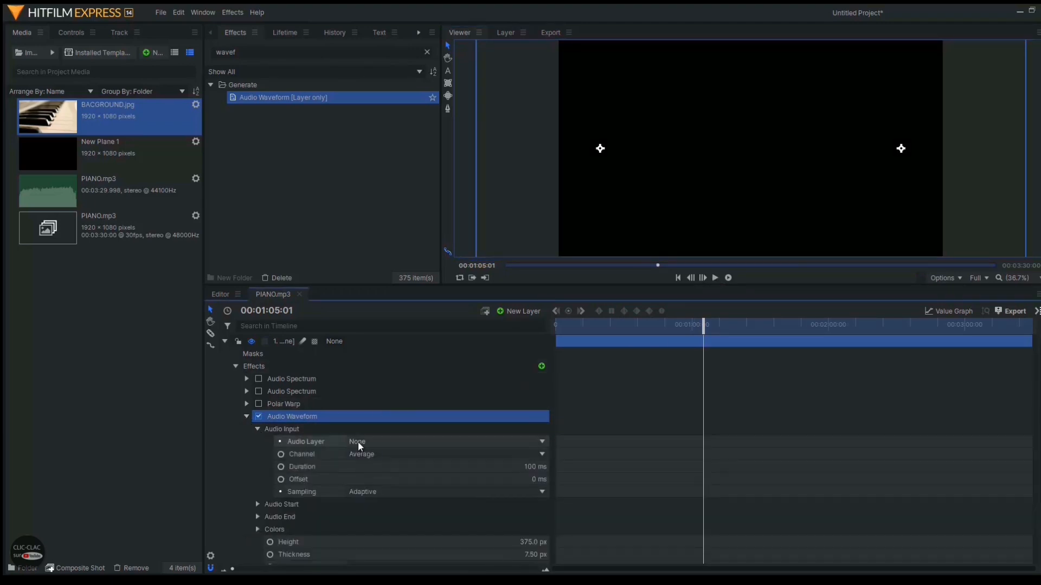
{"action": "left_click", "coordinate": [385, 442]}
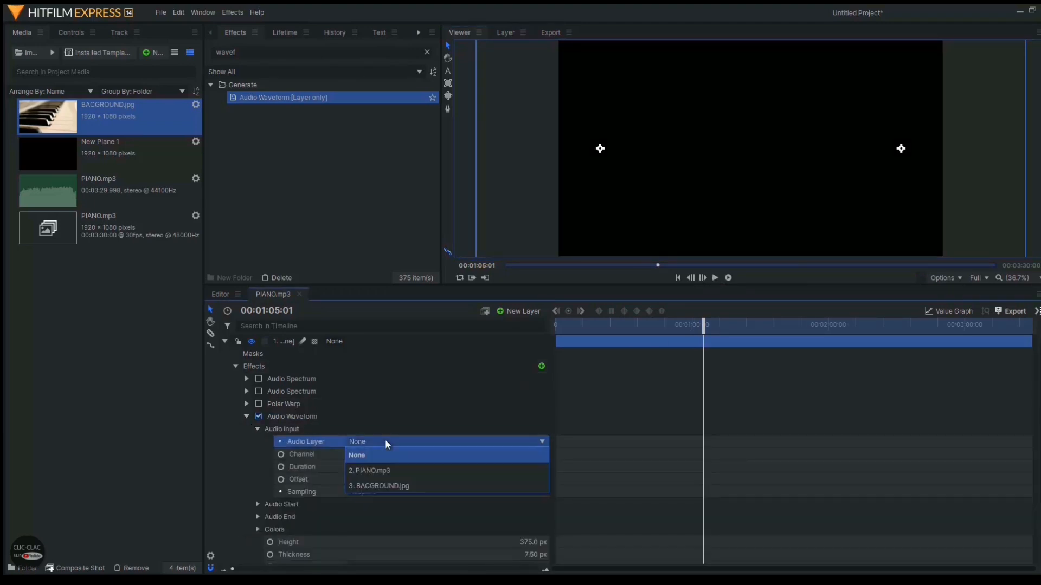
{"action": "left_click", "coordinate": [390, 470]}
{"action": "left_click", "coordinate": [714, 279]}
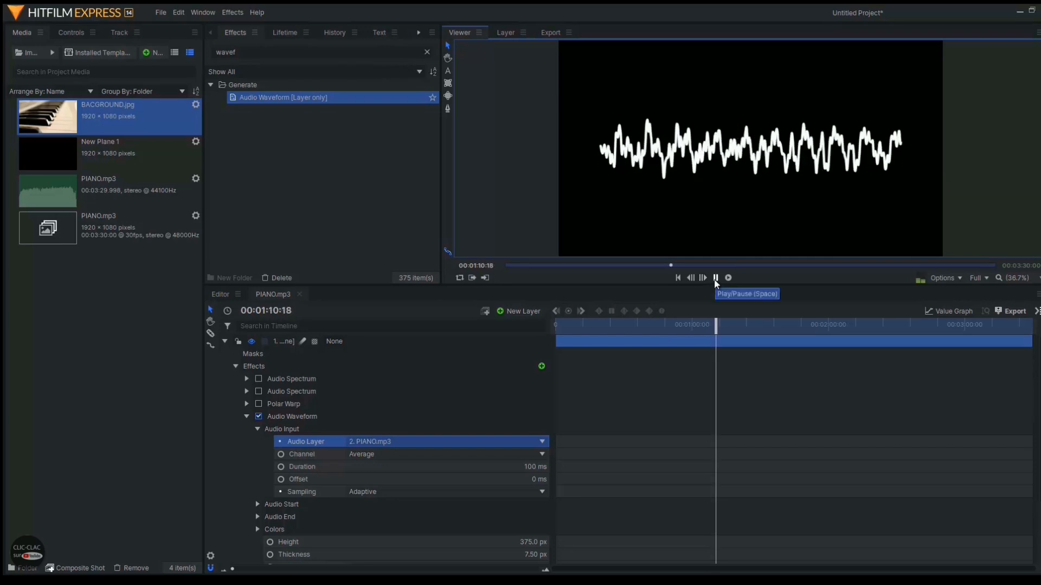
{"action": "left_click", "coordinate": [715, 278]}
Re-enable Polar Warp and move it below Audio Waveform in the plane's effects so it bends the waveform.
{"action": "left_click", "coordinate": [258, 403]}
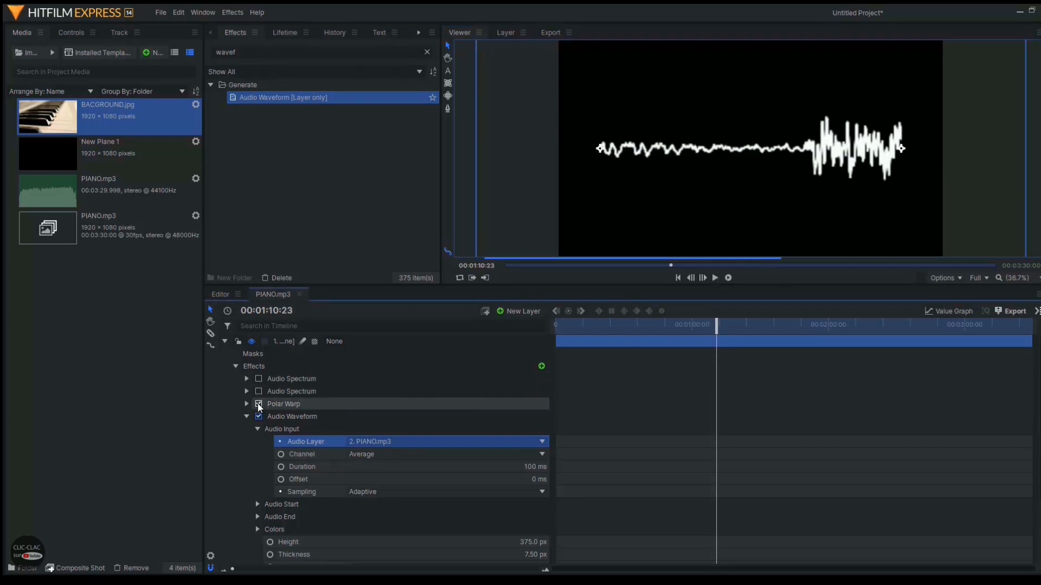
{"action": "left_click", "coordinate": [247, 417]}
{"action": "left_click", "coordinate": [282, 404]}
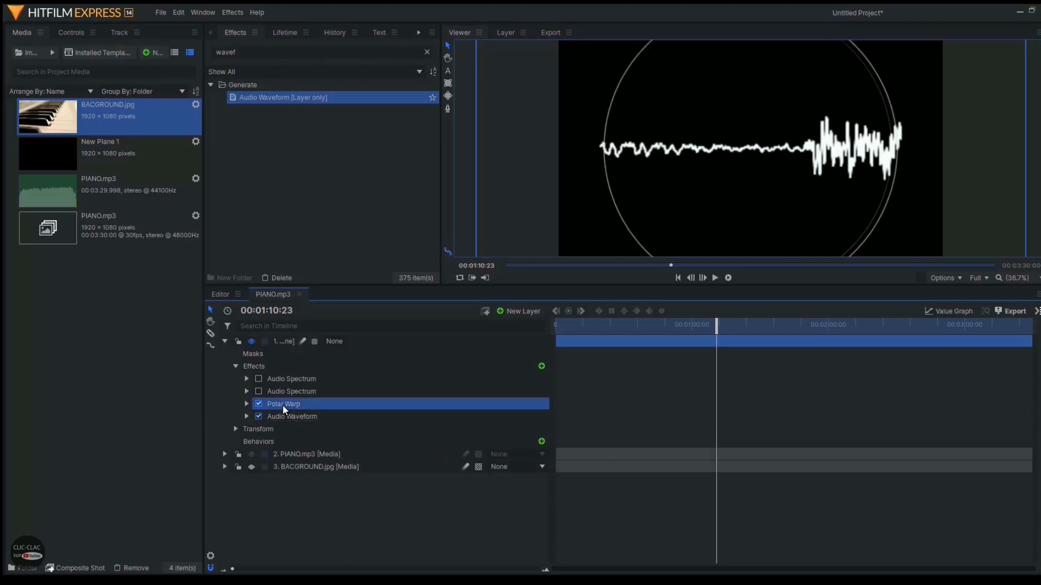
{"action": "left_click_drag", "start_coordinate": [325, 404], "coordinate": [325, 423]}
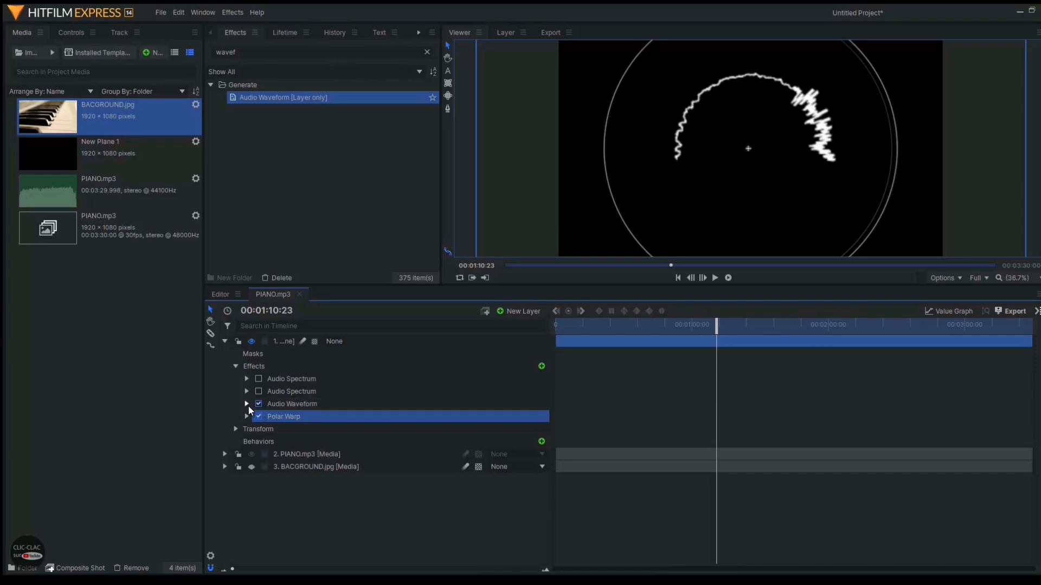
Re-enable both Audio Spectrum effects, set the Audio Waveform's Blend to Normal, and preview the combined animation.
{"action": "left_click", "coordinate": [258, 392]}
{"action": "left_click", "coordinate": [258, 379]}
{"action": "left_click", "coordinate": [247, 404]}
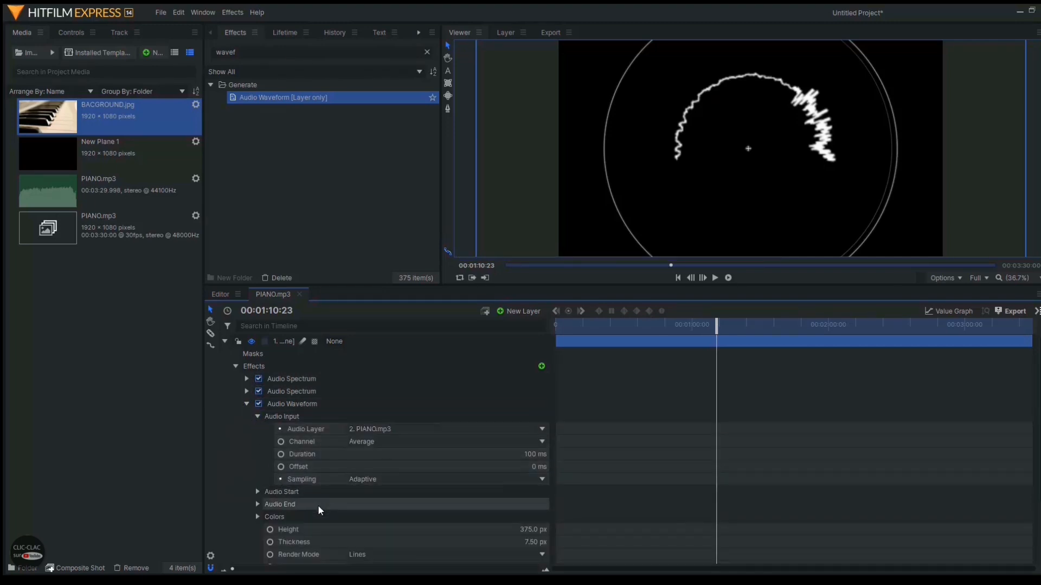
{"action": "scroll", "coordinate": [329, 562], "scroll_direction": "down", "scroll_amount": 3}
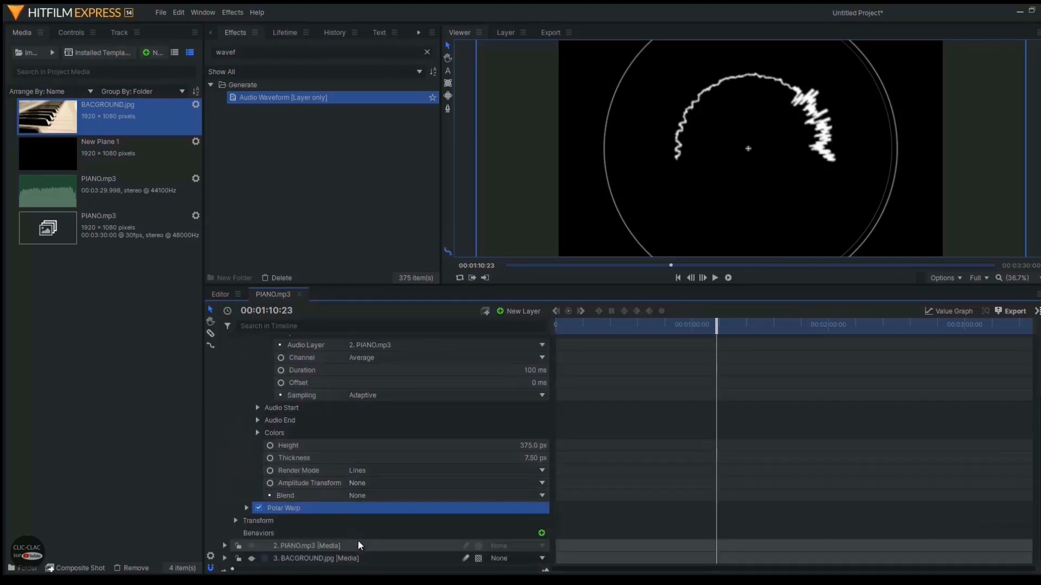
{"action": "left_click", "coordinate": [399, 495]}
{"action": "left_click", "coordinate": [404, 283]}
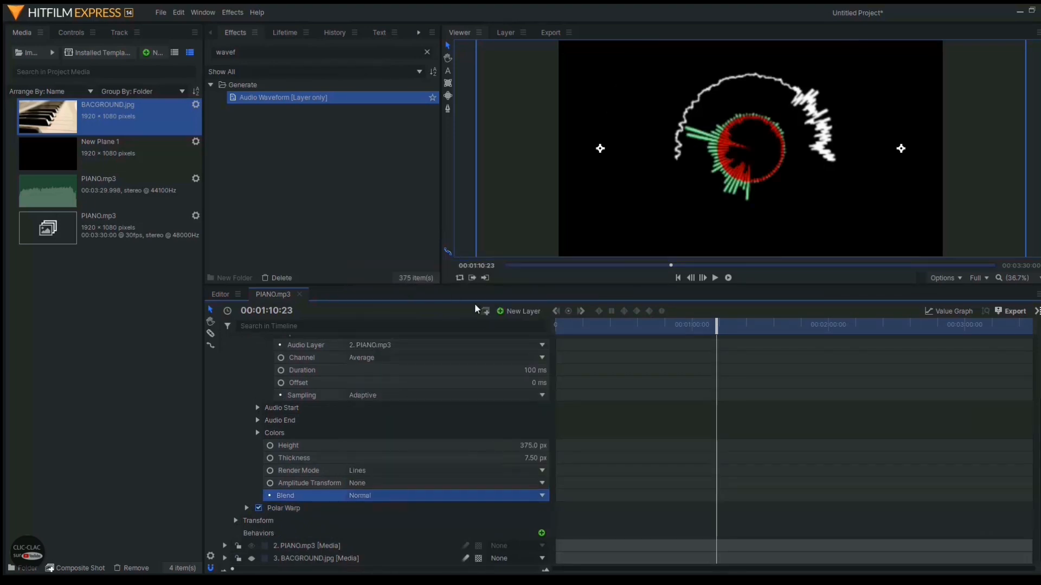
{"action": "left_click", "coordinate": [716, 279]}
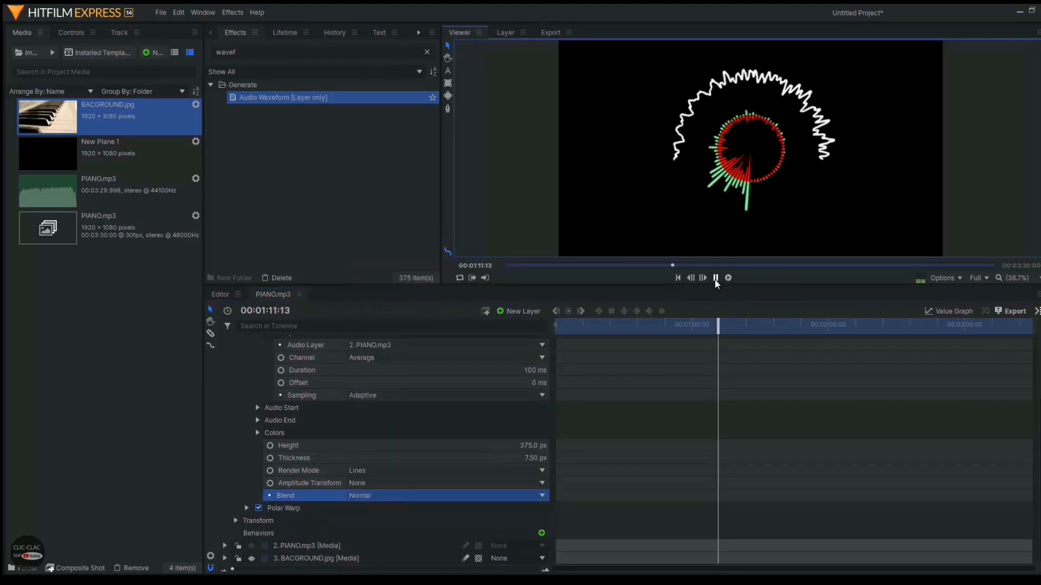
{"action": "left_click", "coordinate": [715, 278]}
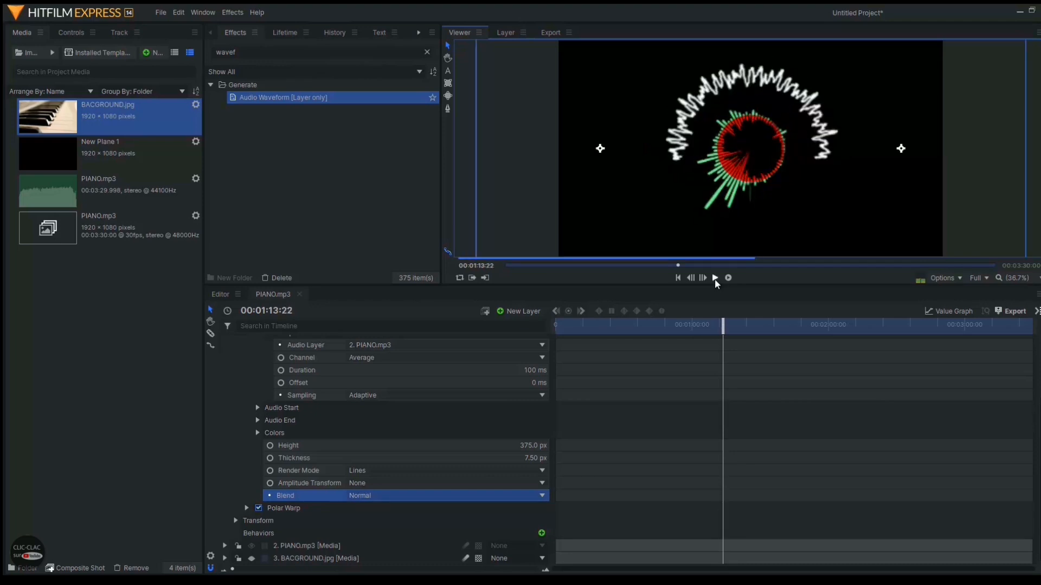